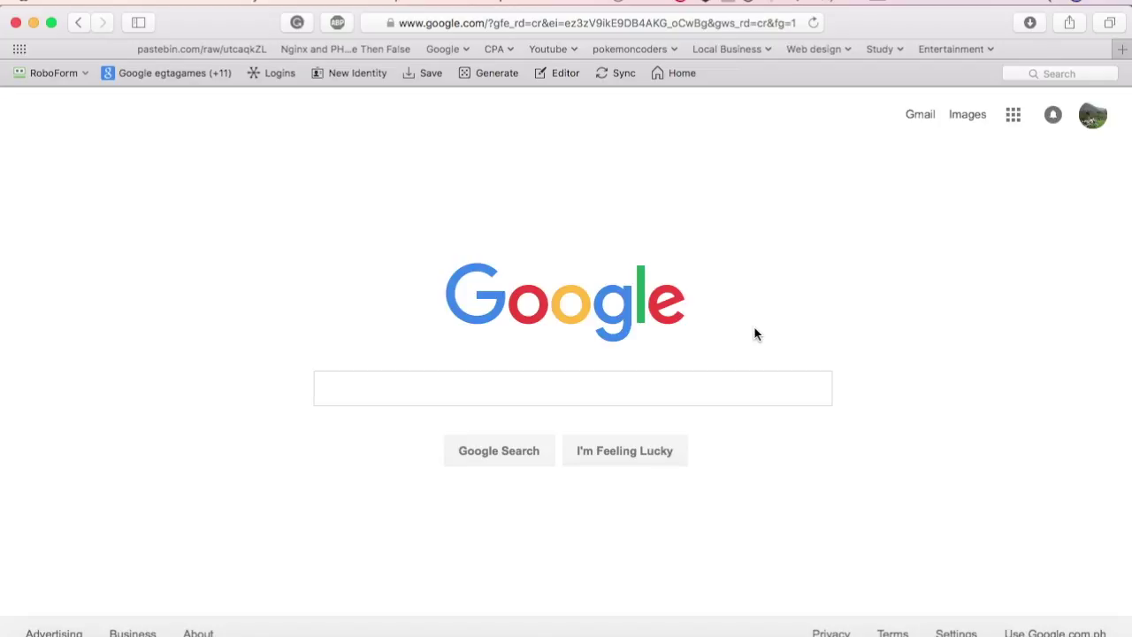
- Search Google for 'multi patch' and start the MultiPatch 1.5 download (multipatch15.zip) from its project page
left_click(662, 395)
type("mul")
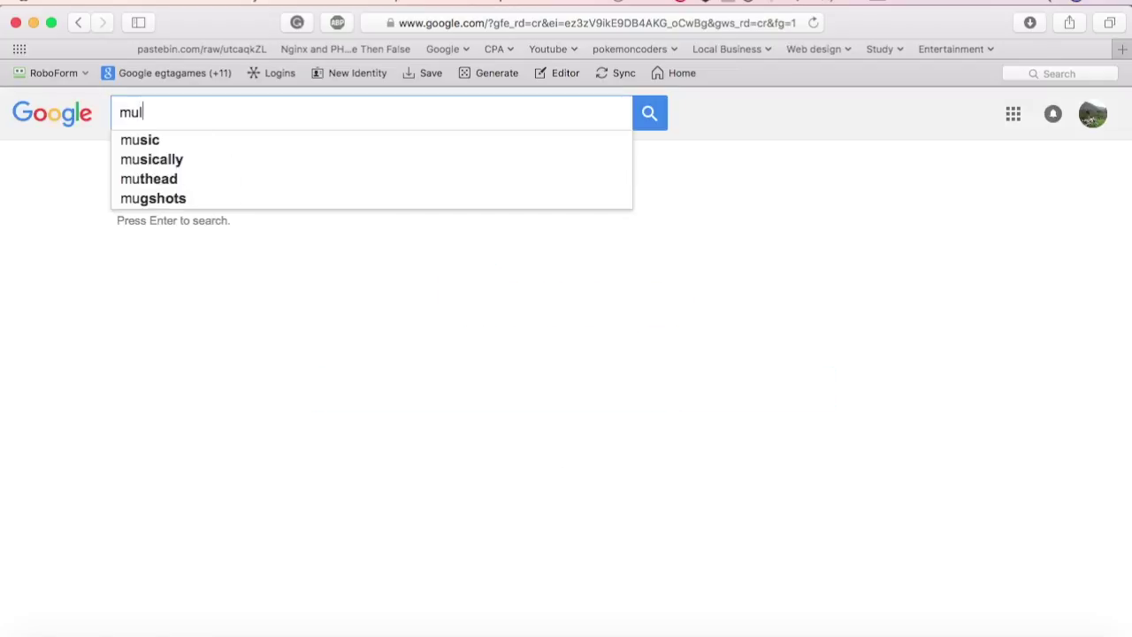
type("ti patch")
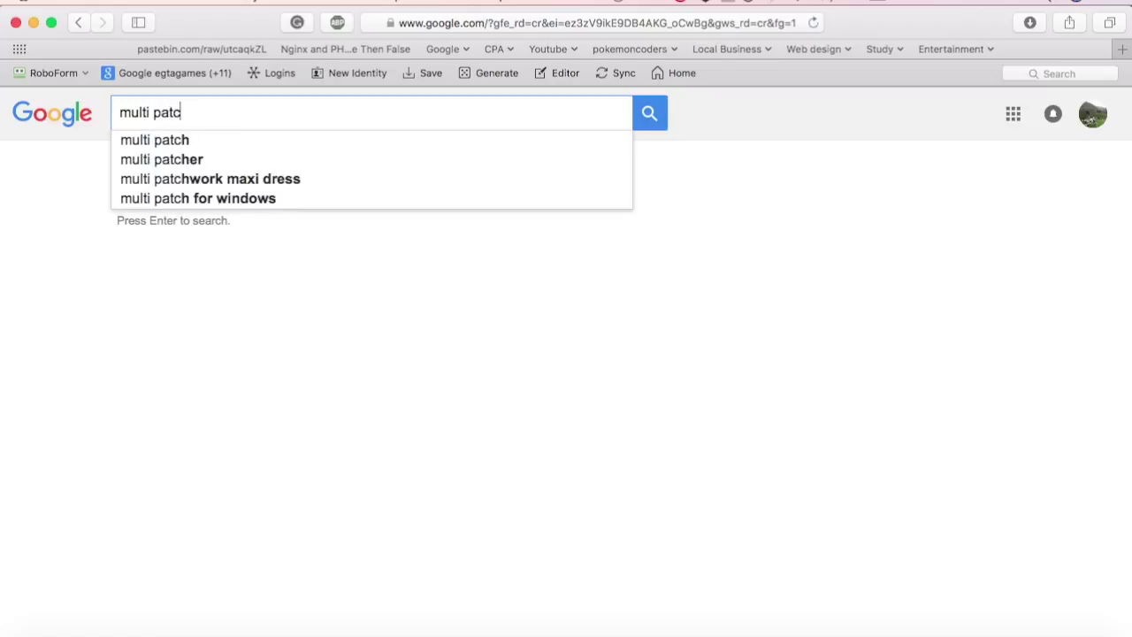
key("Return")
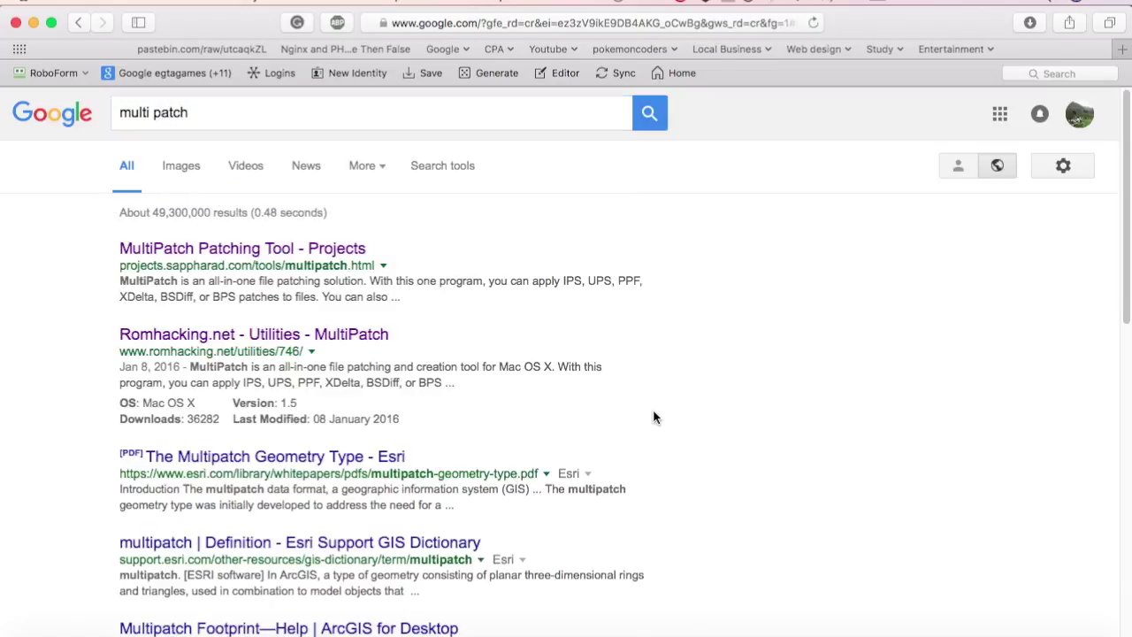
left_click(349, 249)
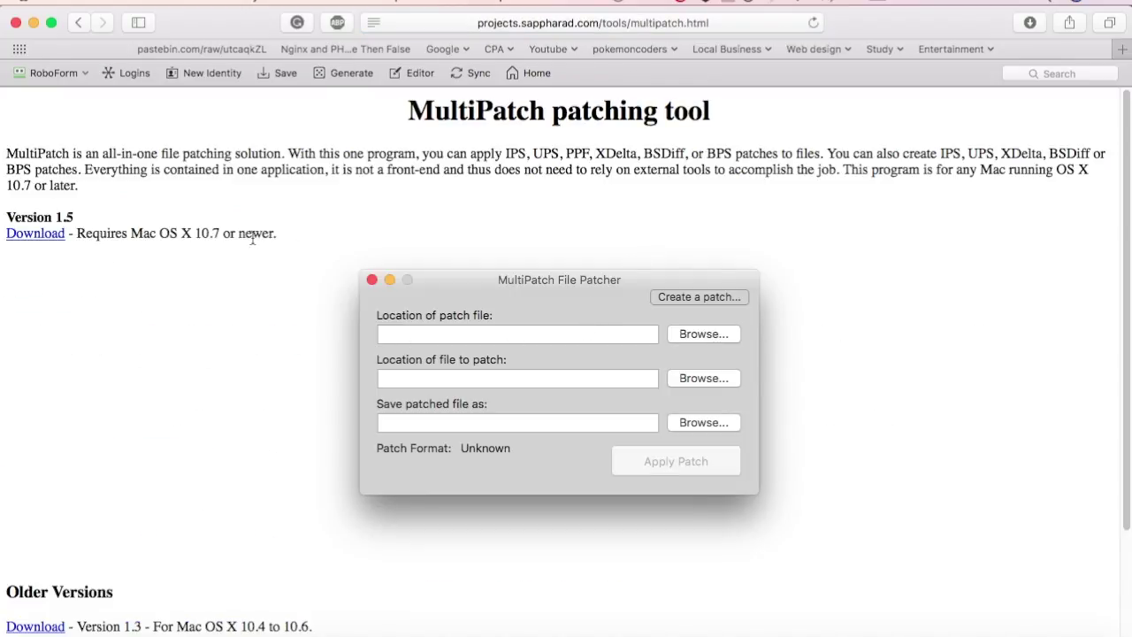
left_click(55, 235)
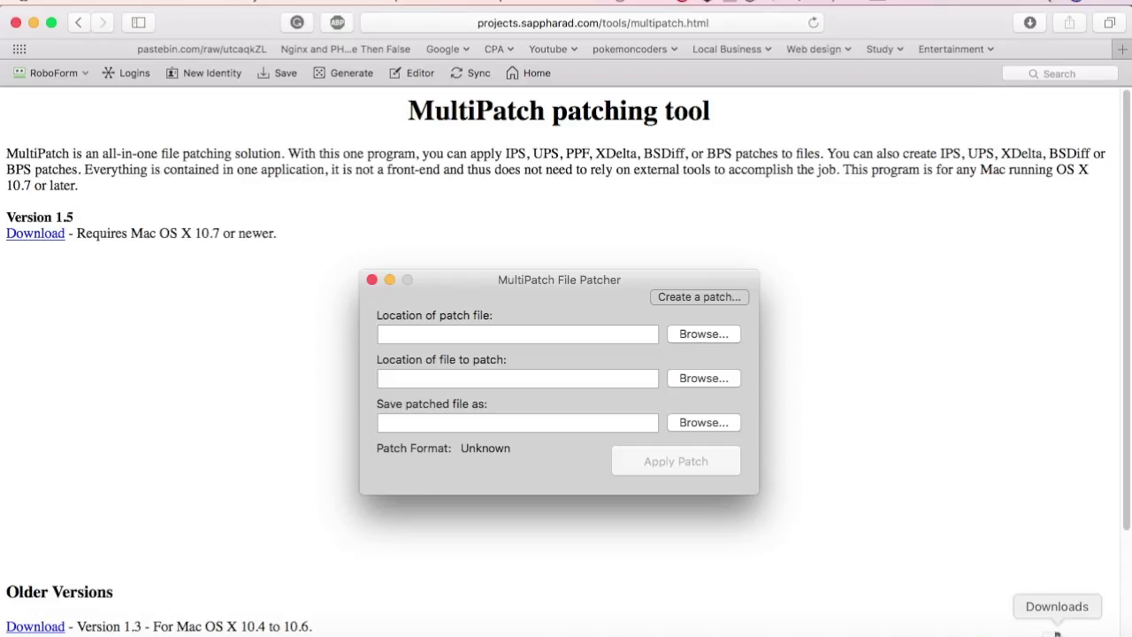
- Unzip multipatch15.zip from the Downloads stack and open the resulting MultiPatch 2 folder
left_click(1052, 630)
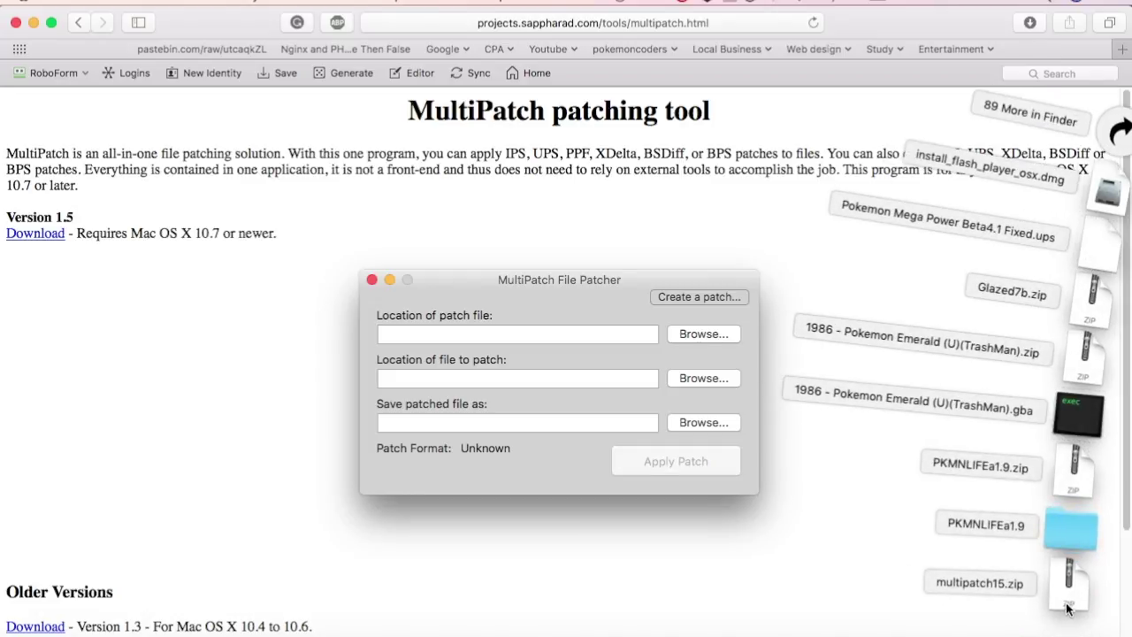
left_click(910, 390)
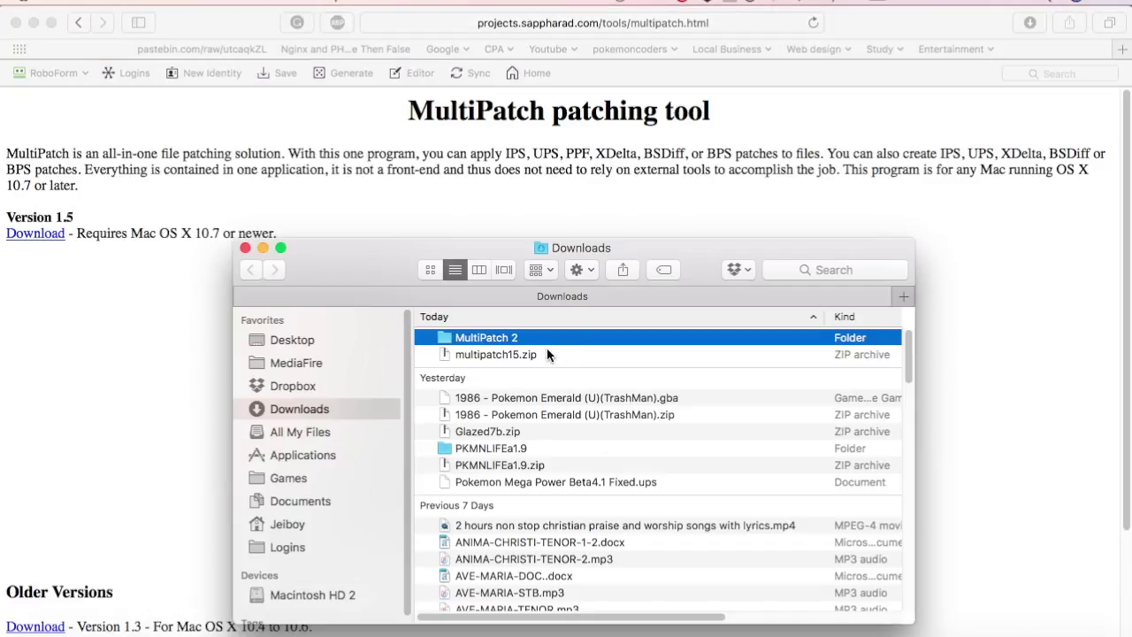
double_click(540, 338)
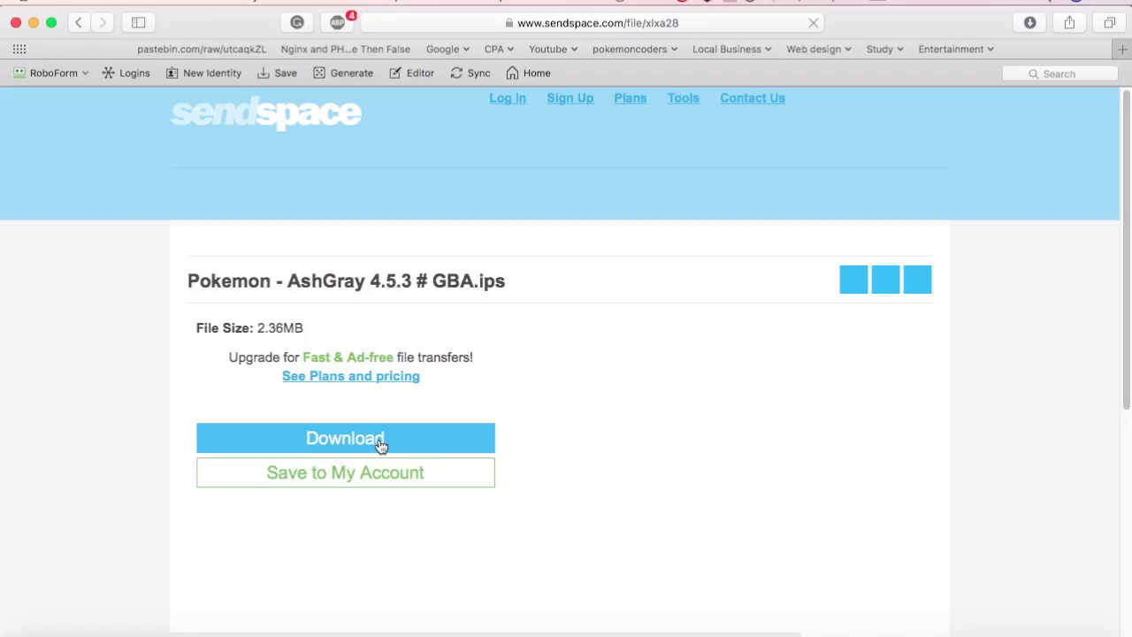
- Download 'Pokemon - AshGray 4.5.3 # GBA.ips' from Sendspace and check the 2.5 MB download completed
left_click(380, 442)
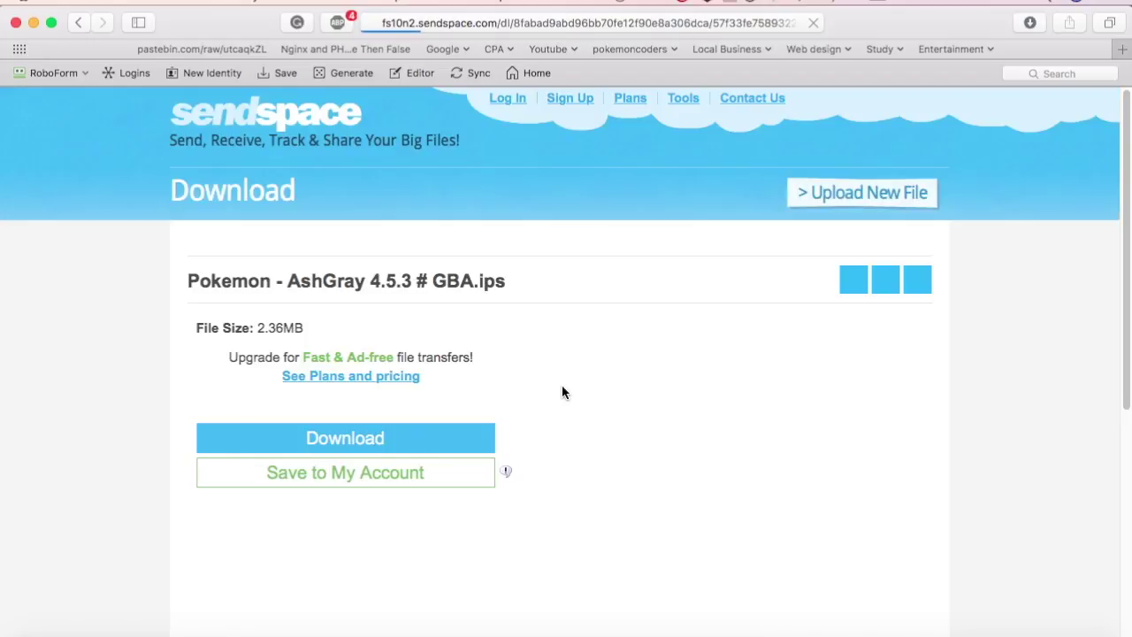
left_click(1035, 26)
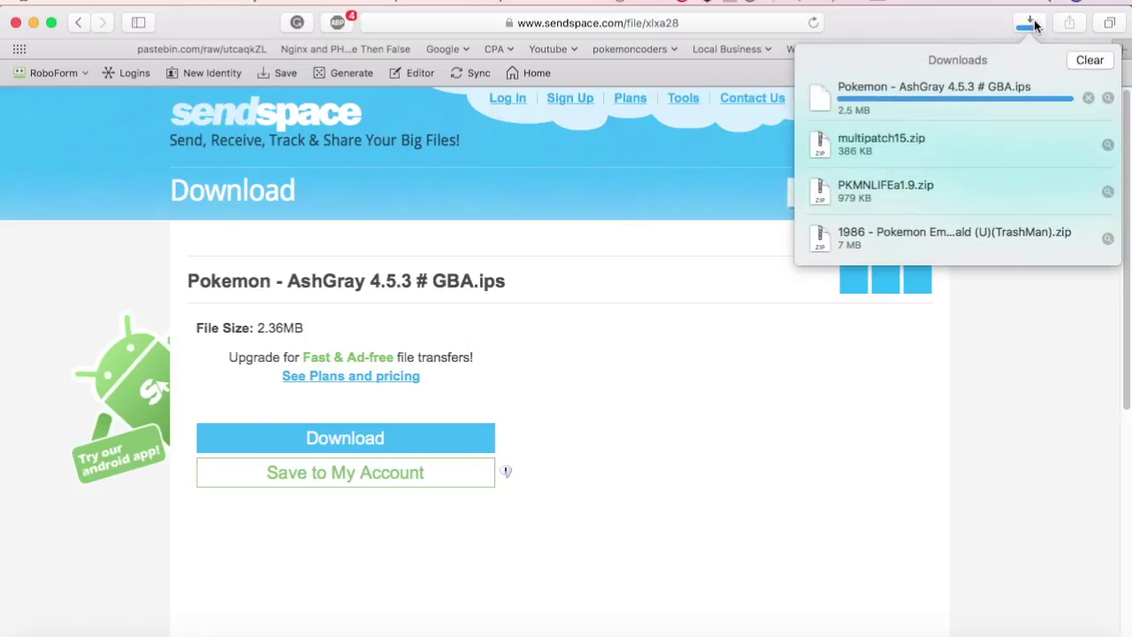
left_click(1035, 25)
left_click(1034, 26)
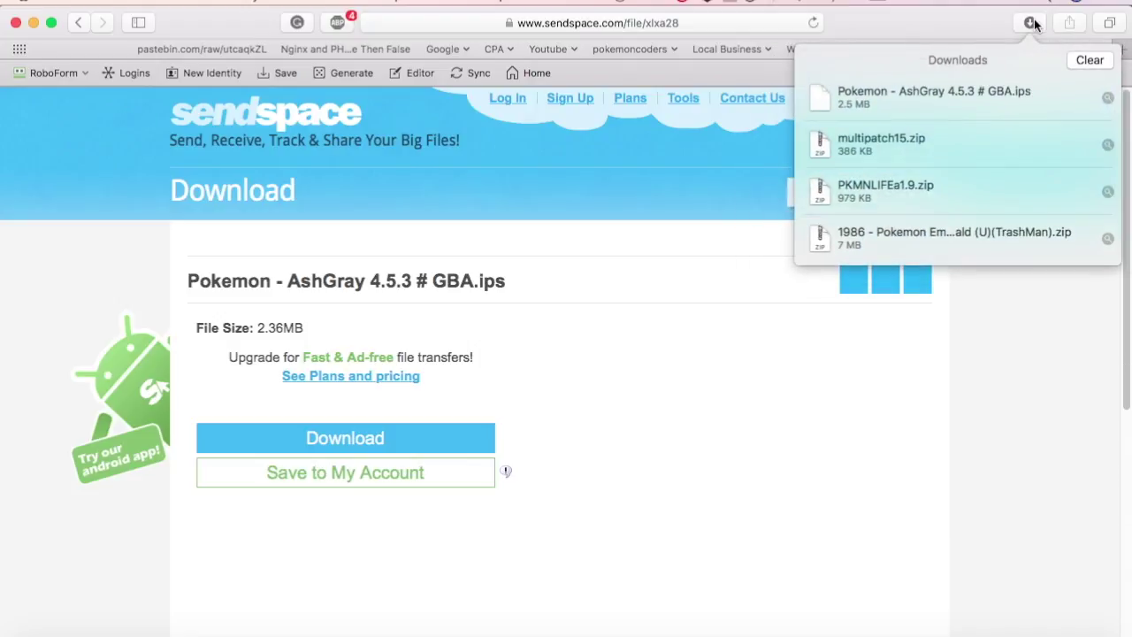
left_click(1035, 26)
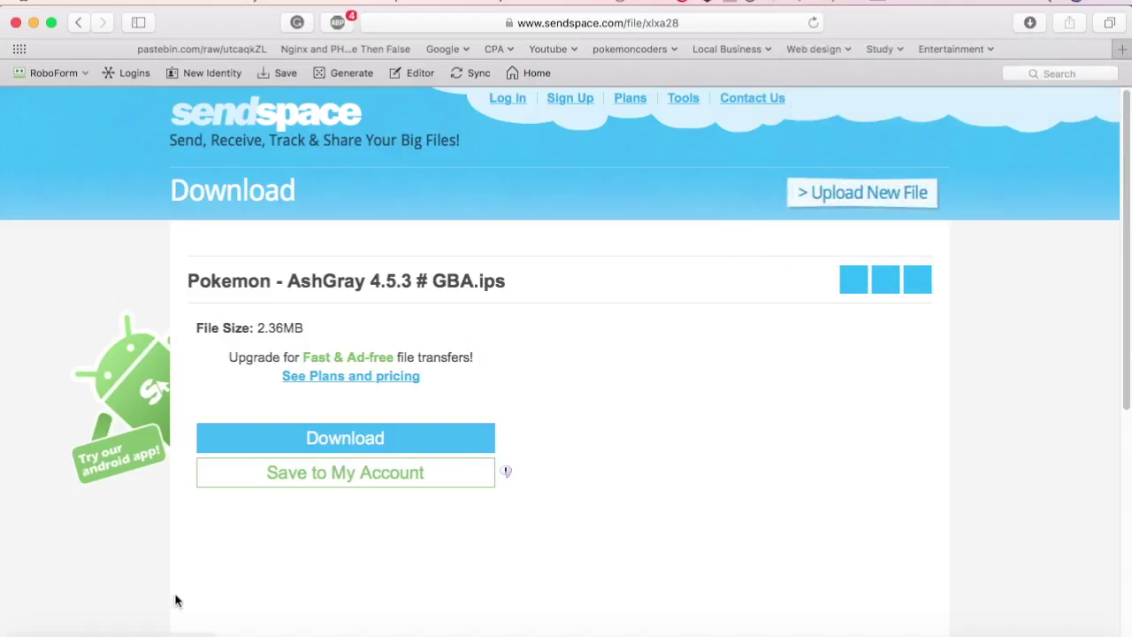
- In Finder, select the AshGray .ips patch file in the Downloads folder
left_click(47, 633)
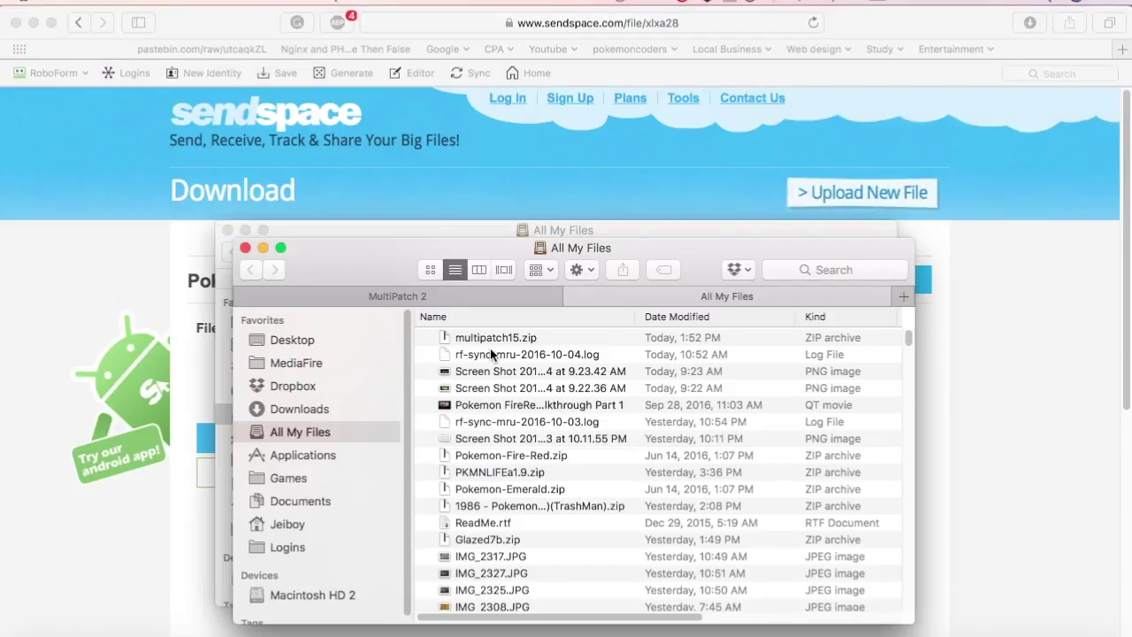
left_click(358, 341)
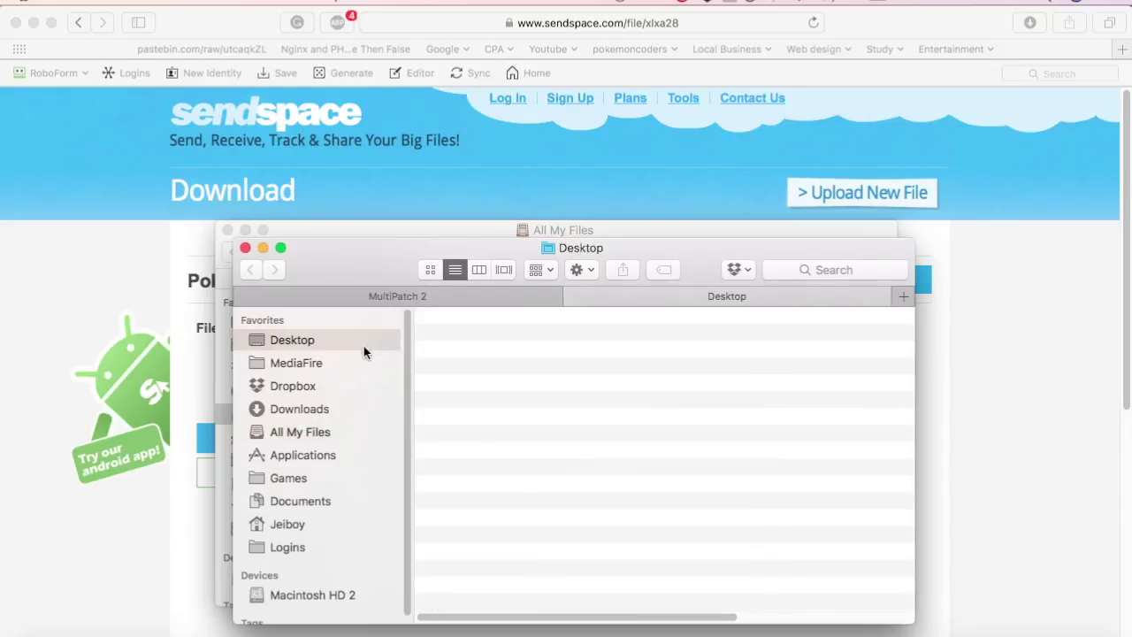
left_click(336, 407)
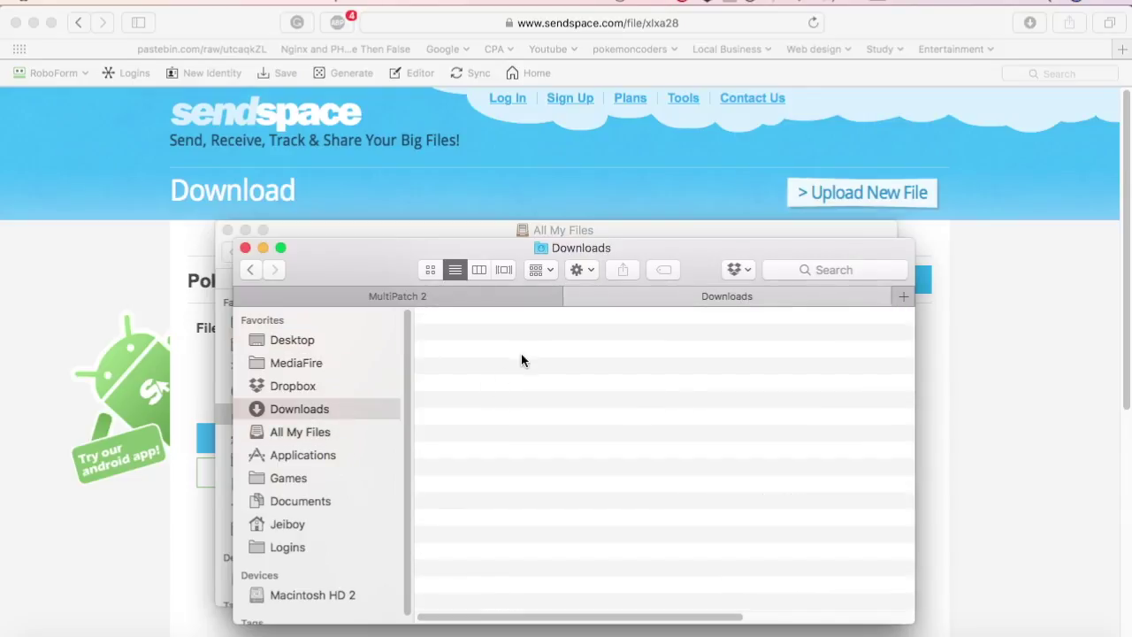
left_click(562, 368)
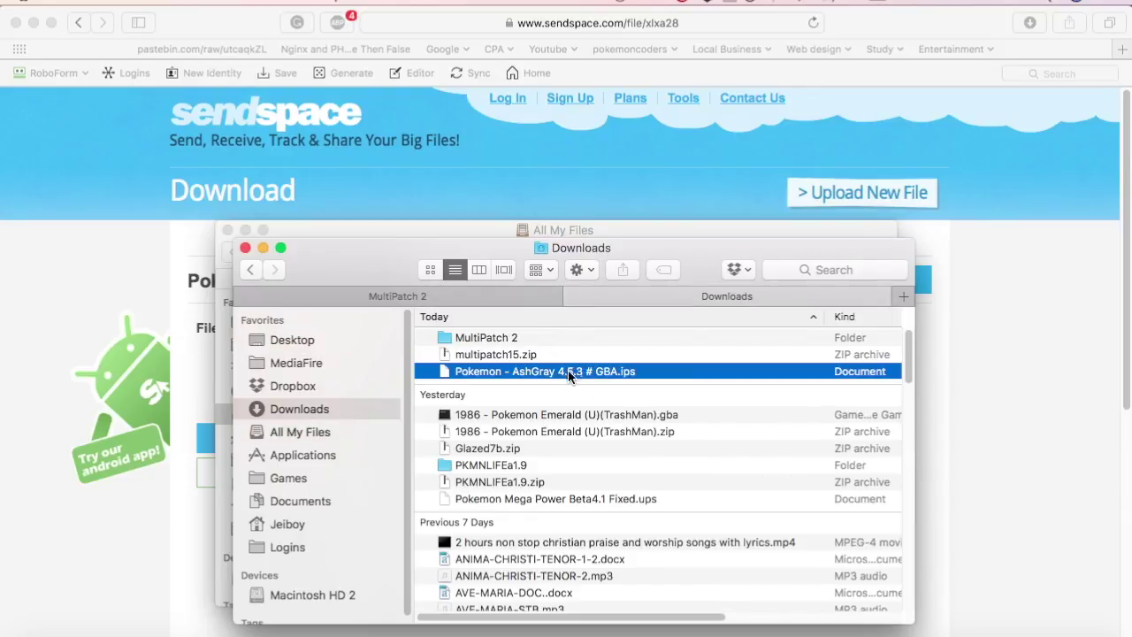
- Create an 'ash gray' folder on the Desktop and paste the AshGray patch into it
left_click(345, 340)
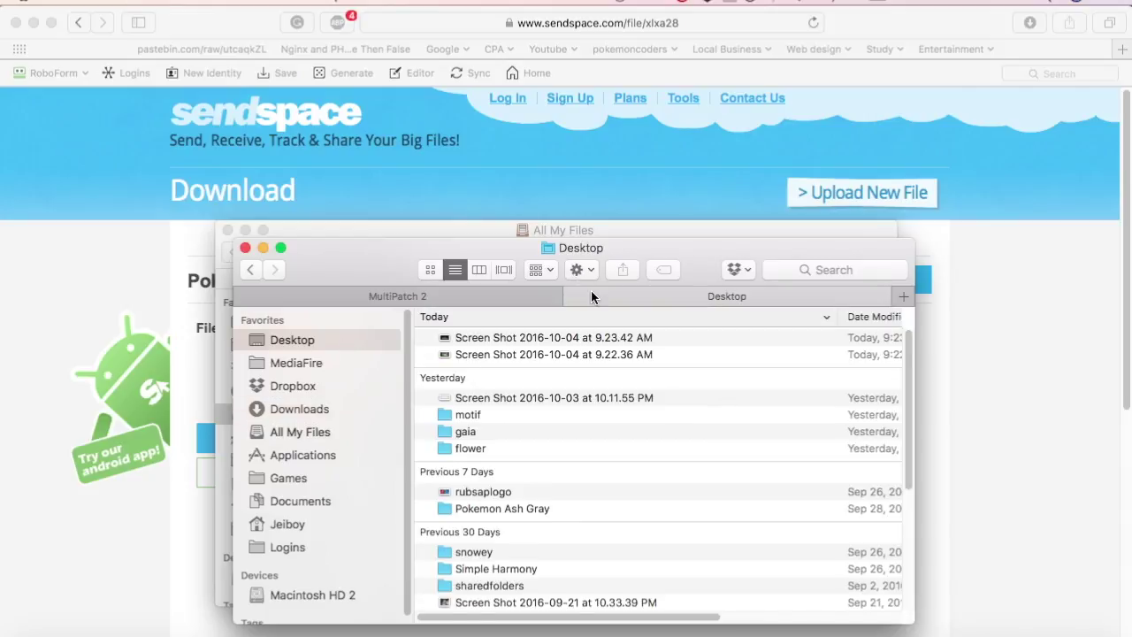
left_click(583, 270)
left_click(594, 297)
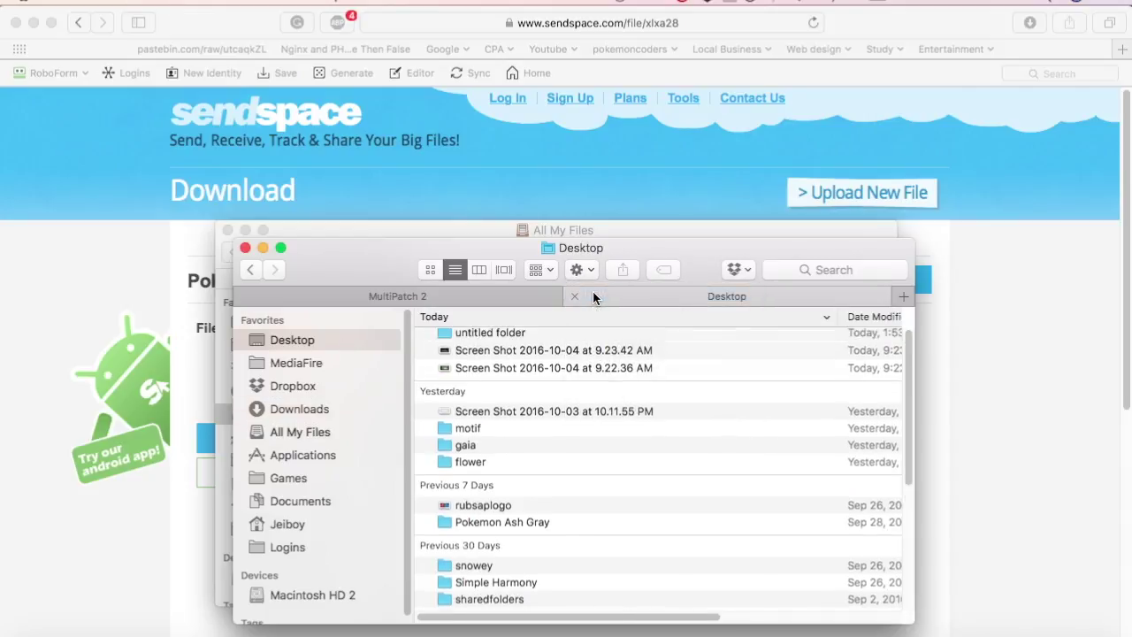
type("ash gray")
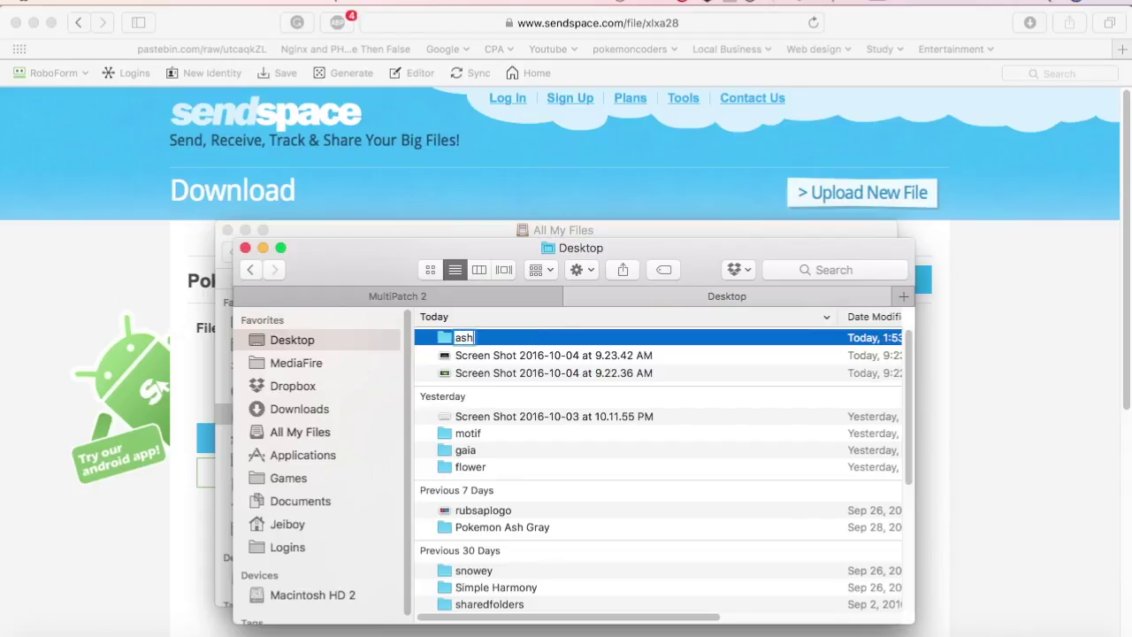
key("Return")
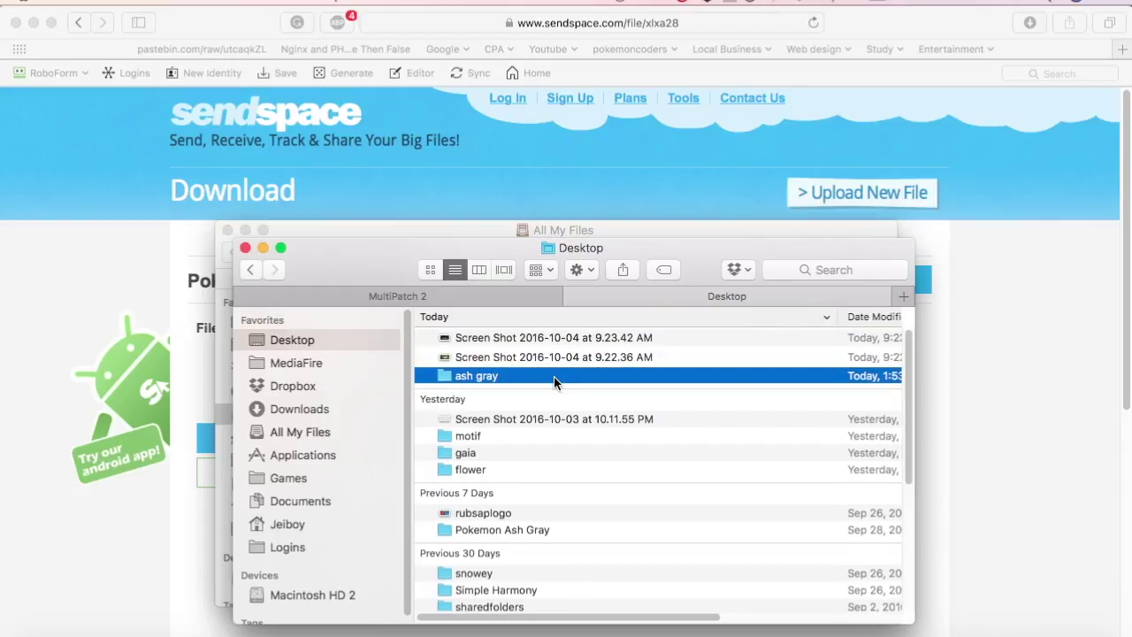
double_click(553, 376)
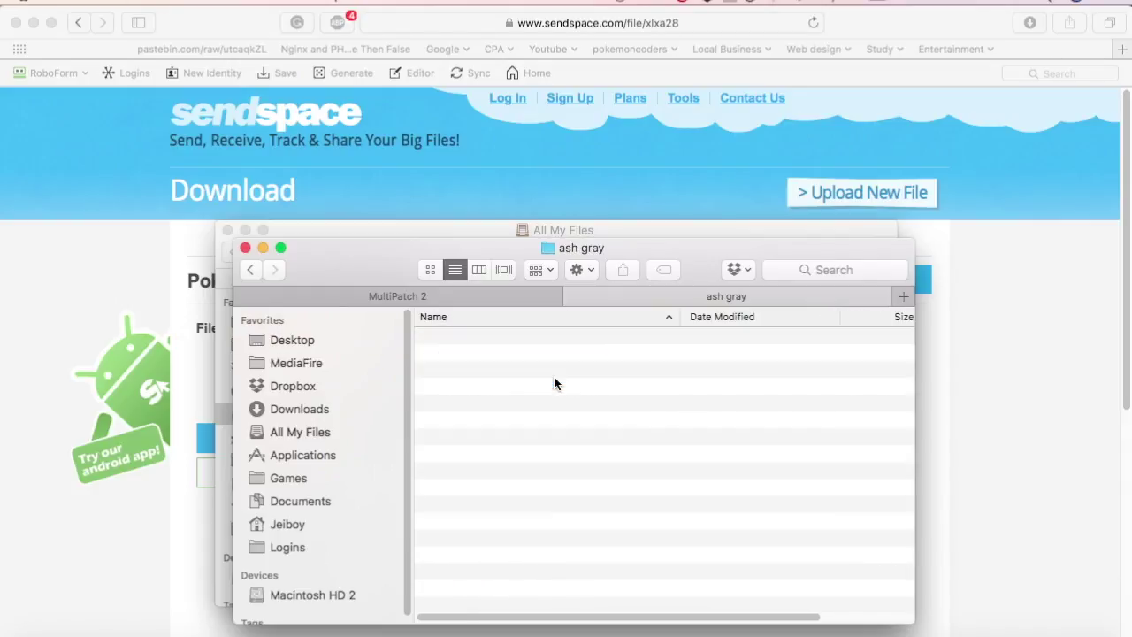
key("super+v")
- Paste a copy of the MultiPatch app from MultiPatch 2 into the ash gray folder
left_click(555, 339)
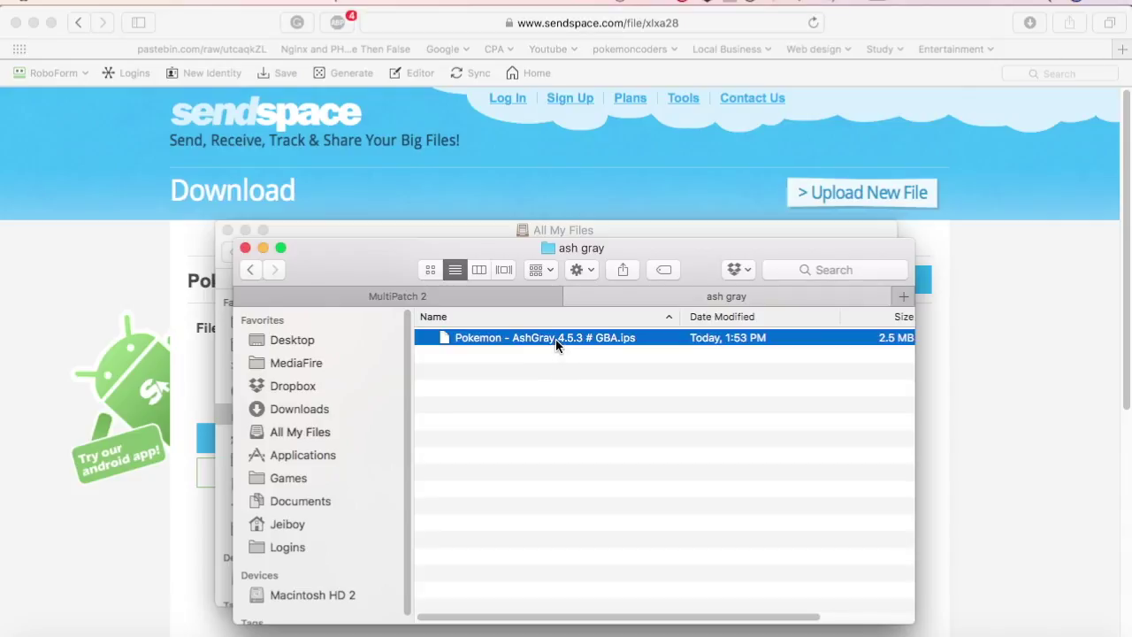
left_click(489, 295)
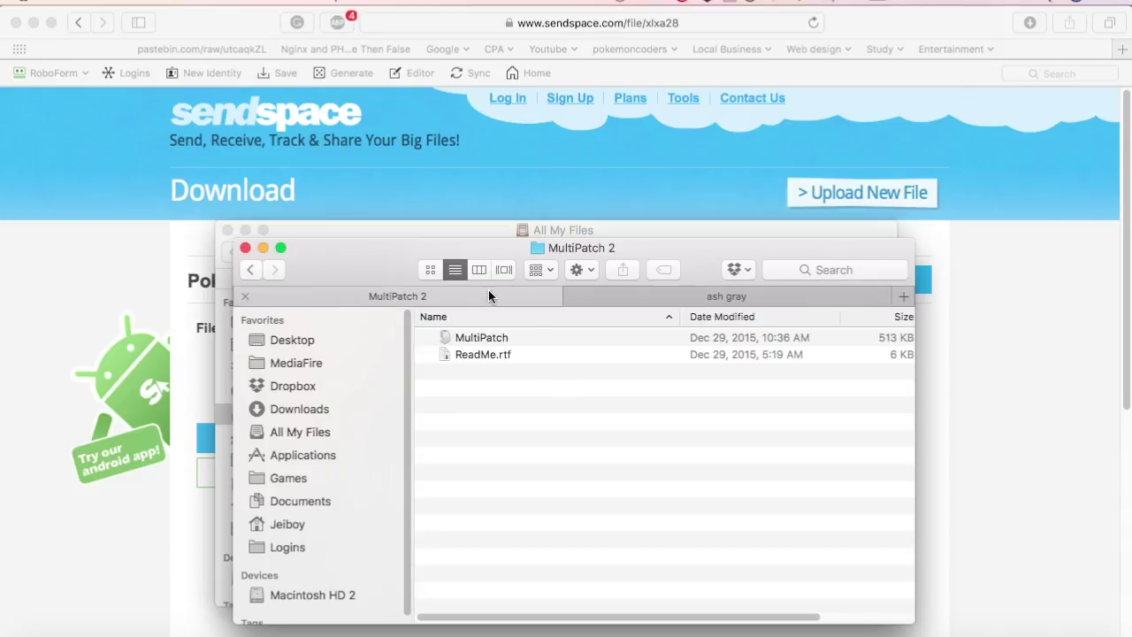
left_click(541, 336)
left_click(622, 297)
left_click(607, 403)
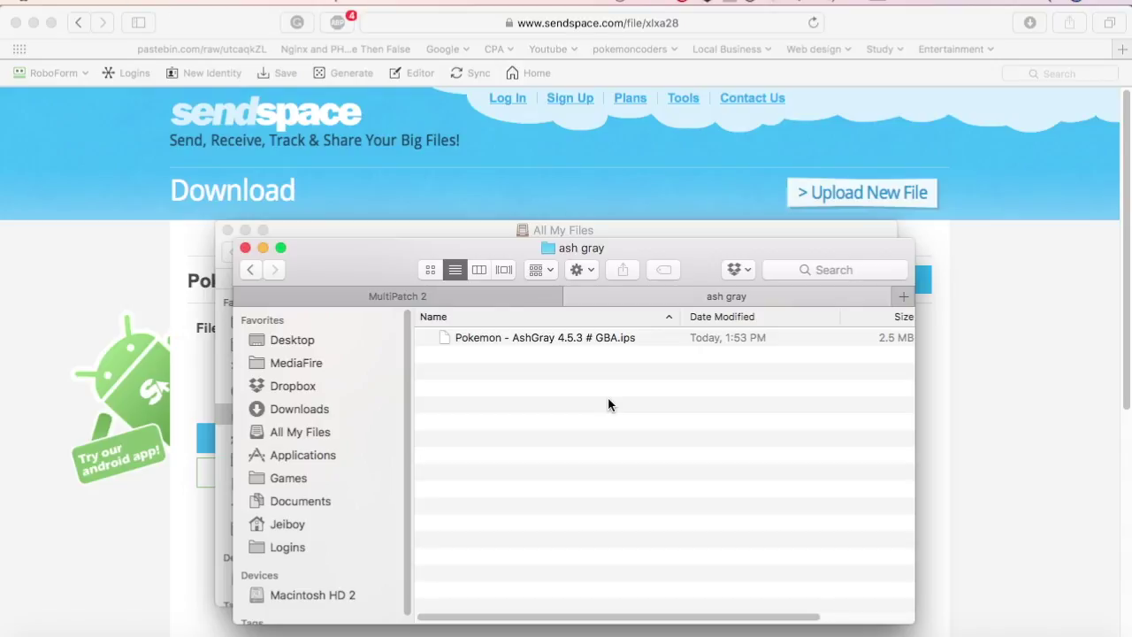
key("super+v")
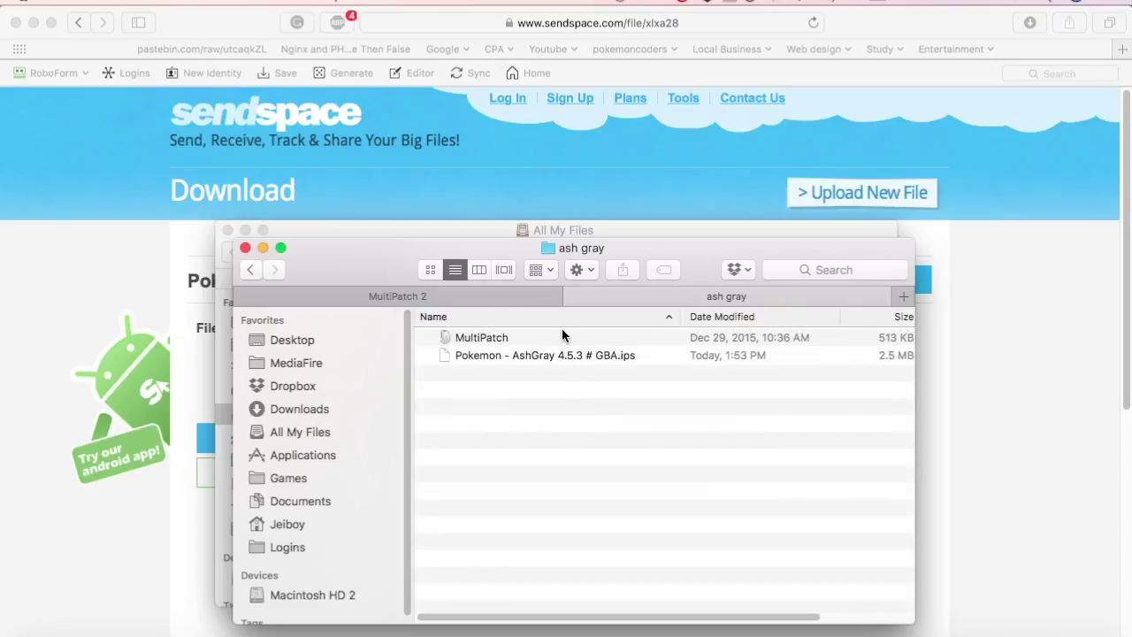
left_click(561, 330)
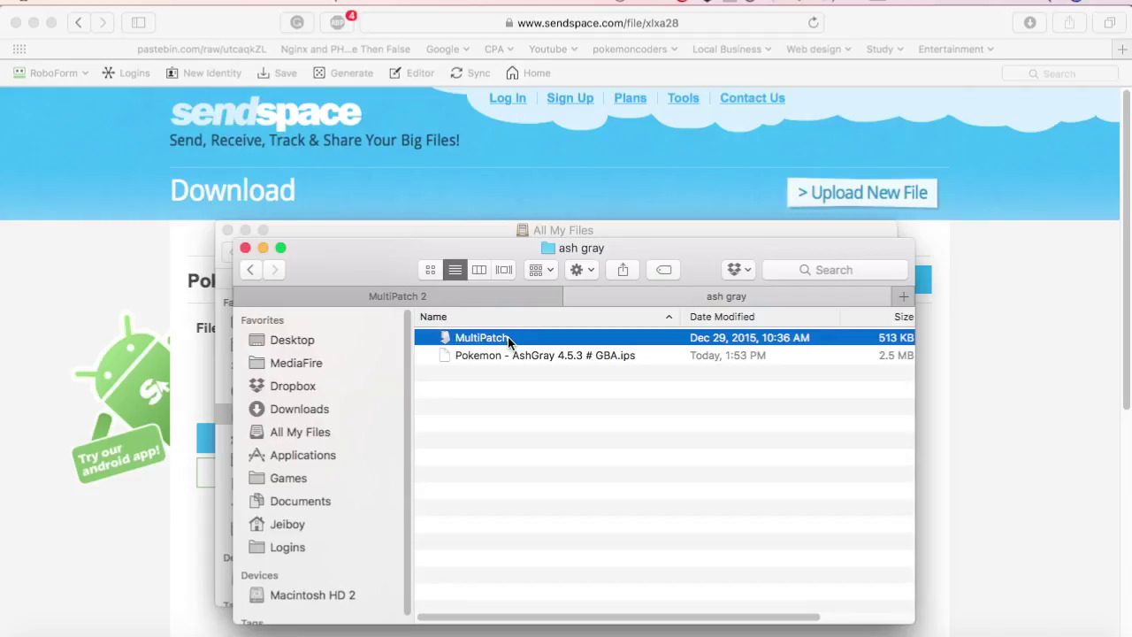
- Copy Pokemon-Fire-Red.zip from Games > Clean GBA ROMS into ash gray and extract it
left_click(464, 297)
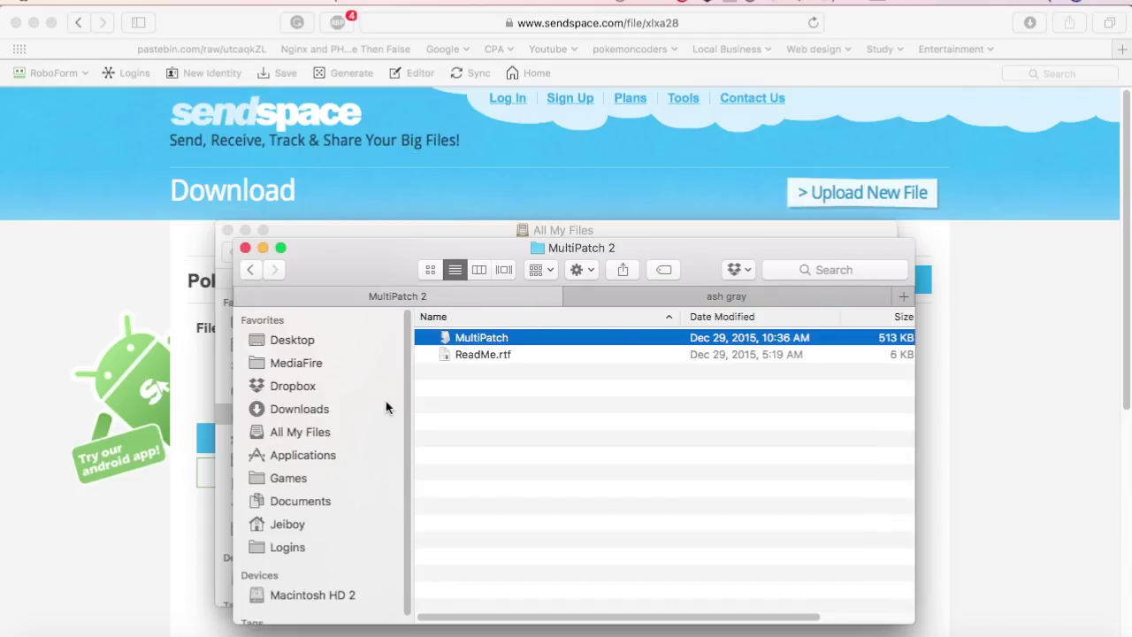
left_click(350, 485)
left_click(600, 355)
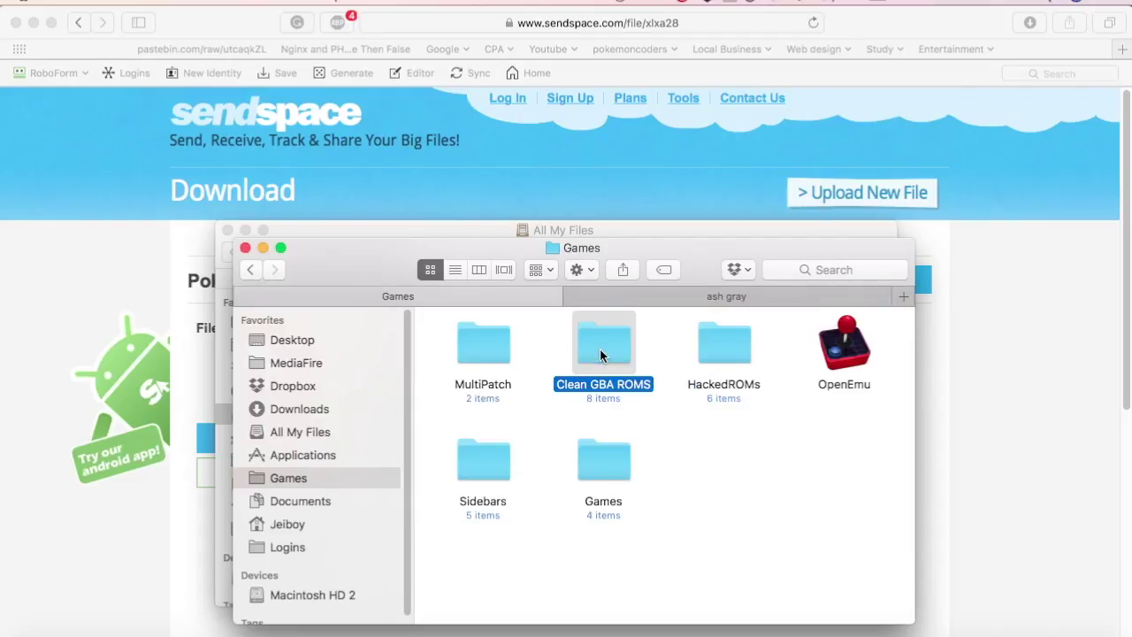
double_click(601, 355)
left_click(722, 352)
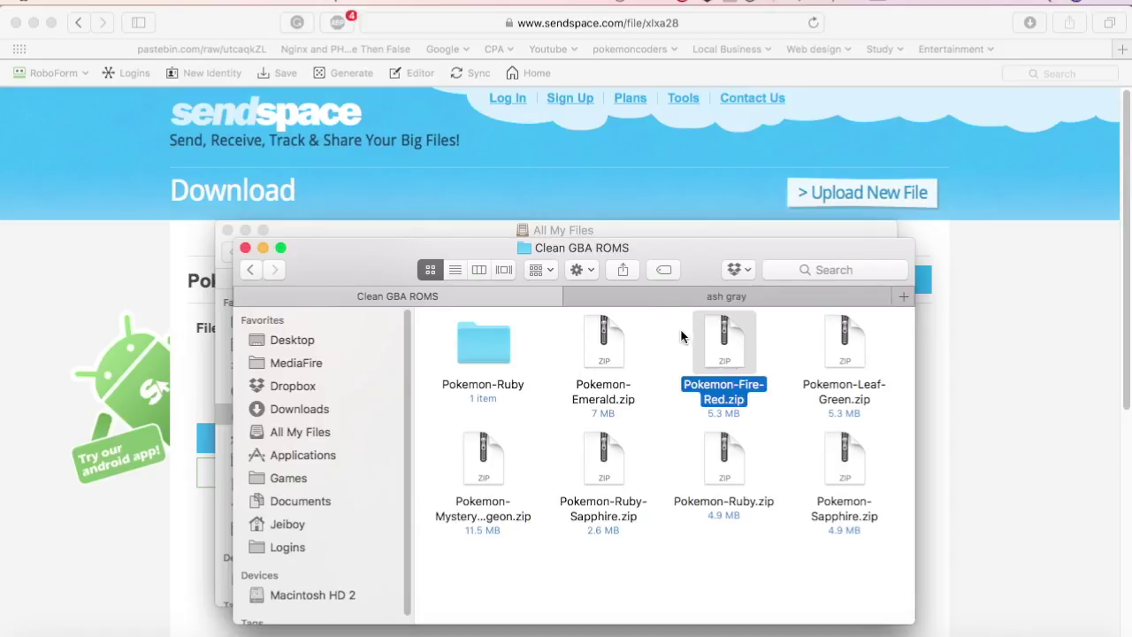
left_click(661, 293)
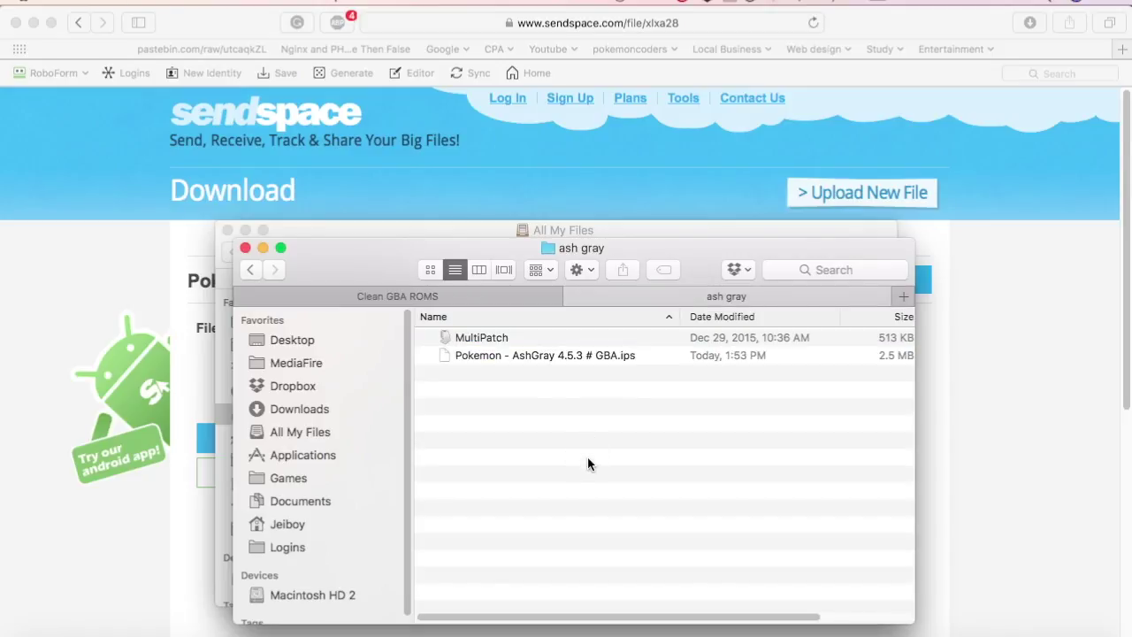
key("cmd+v")
double_click(559, 376)
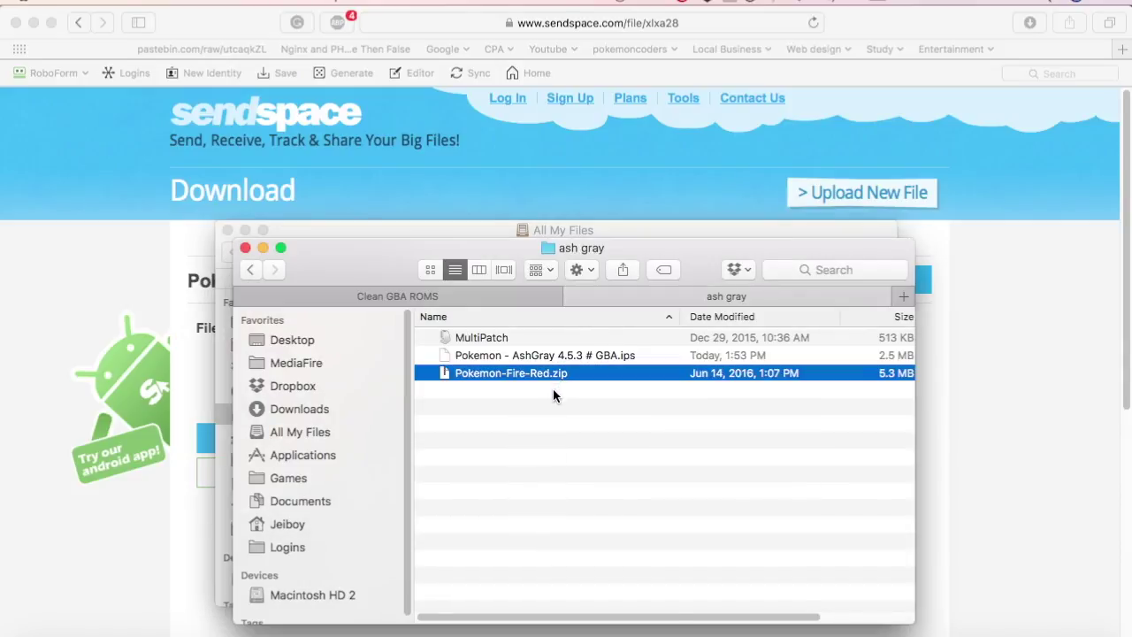
- Move FireRed.gba into ash gray, then delete the extracted Pokemon-Fire-Red folder and zip
left_click(573, 378)
double_click(572, 378)
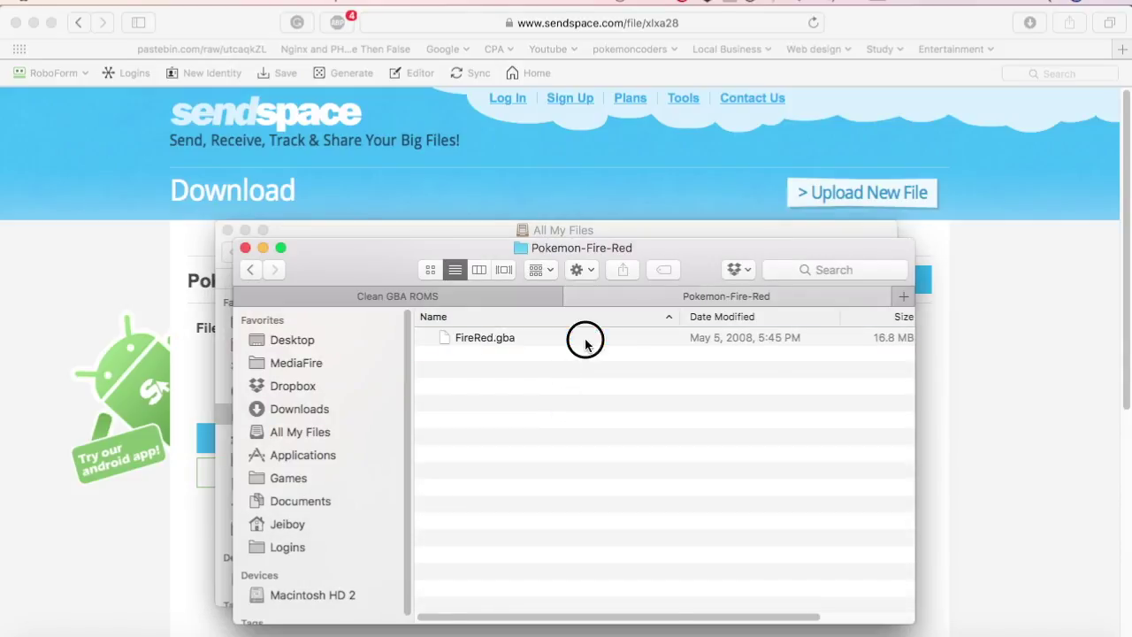
left_click(585, 343)
left_click(251, 269)
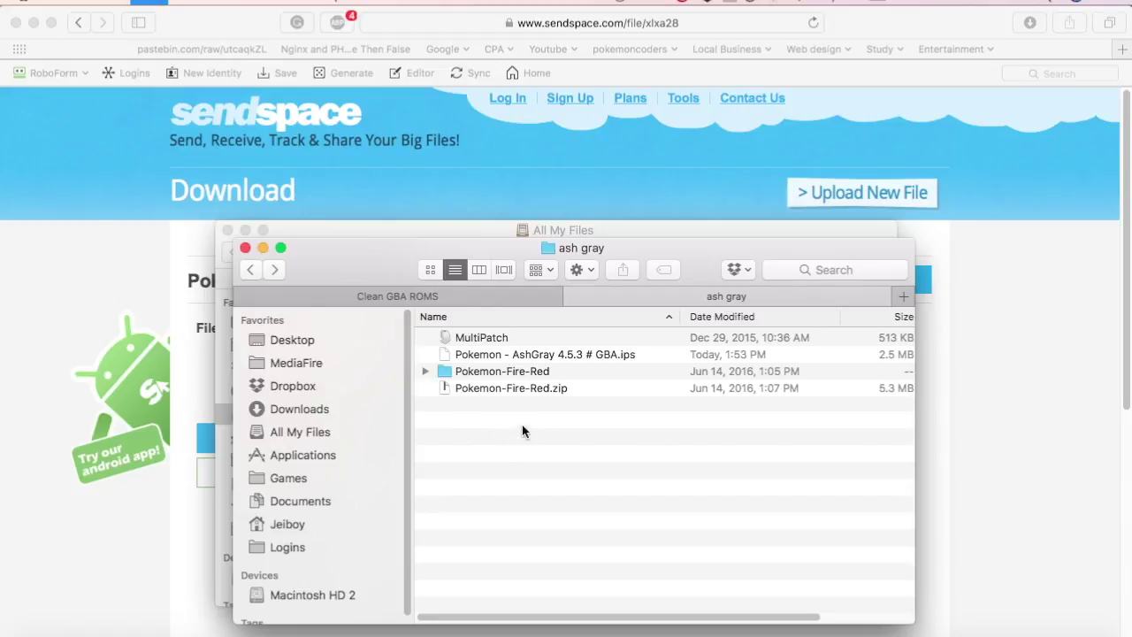
left_click(568, 387)
left_click(569, 408, "shift")
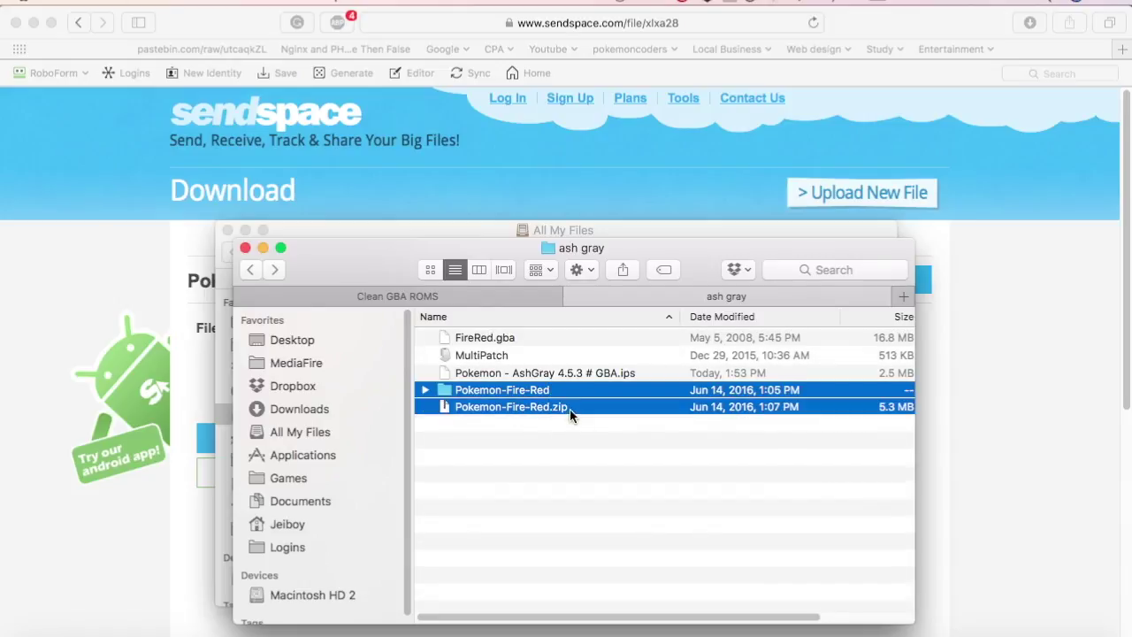
key("super+alt+BackSpace")
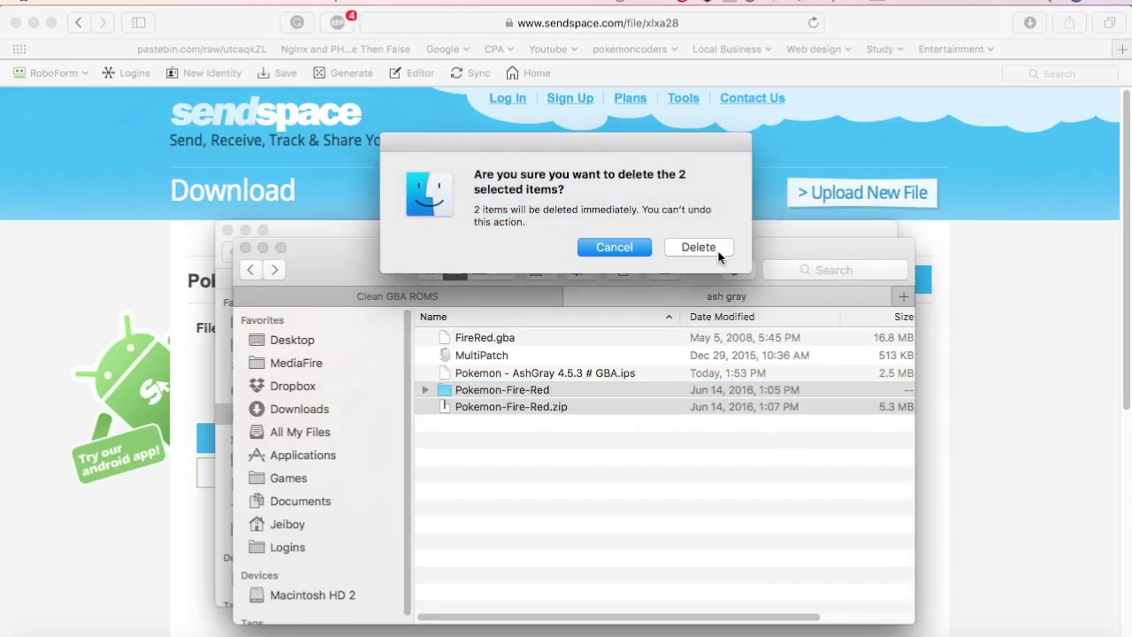
left_click(704, 251)
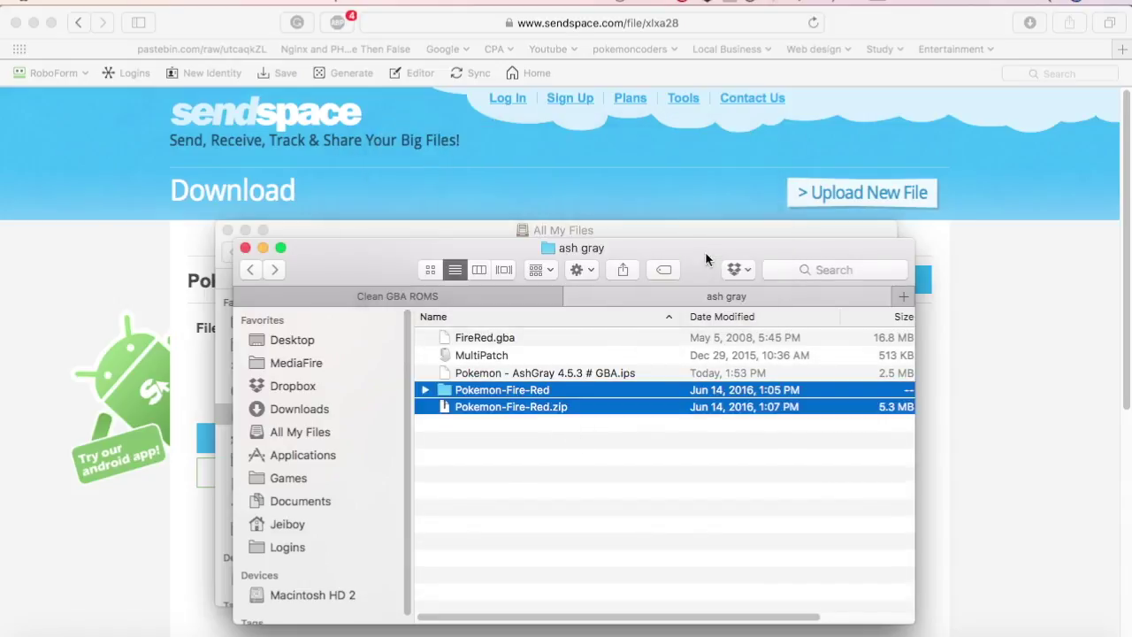
- Launch MultiPatch from the ash gray folder, confirming the downloaded-app warning
left_click(615, 357)
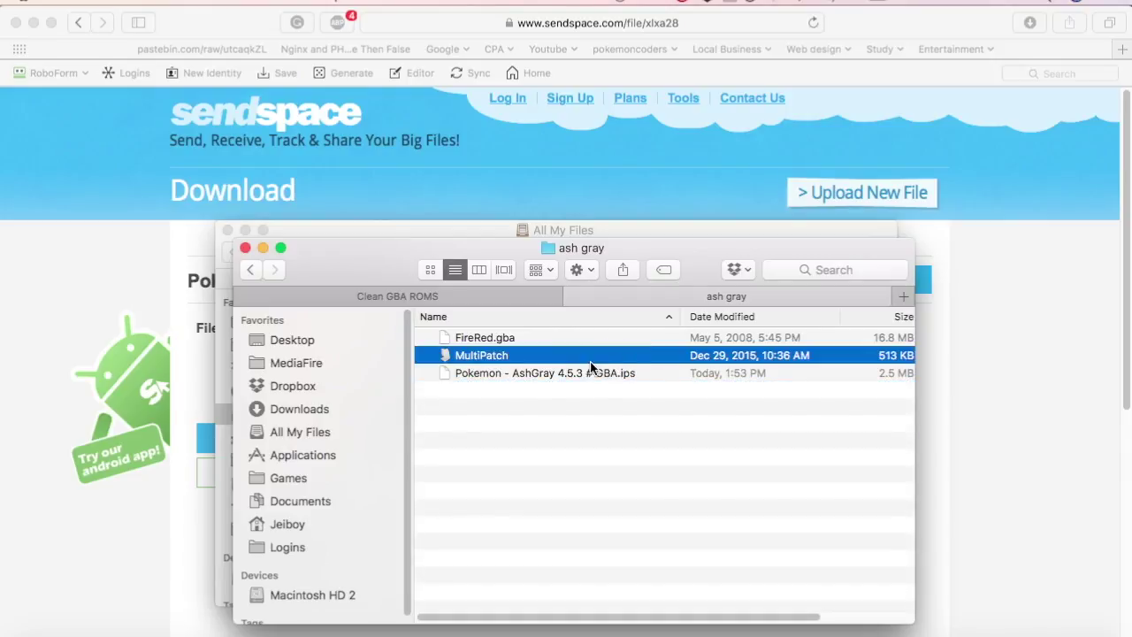
double_click(539, 357)
left_click(701, 251)
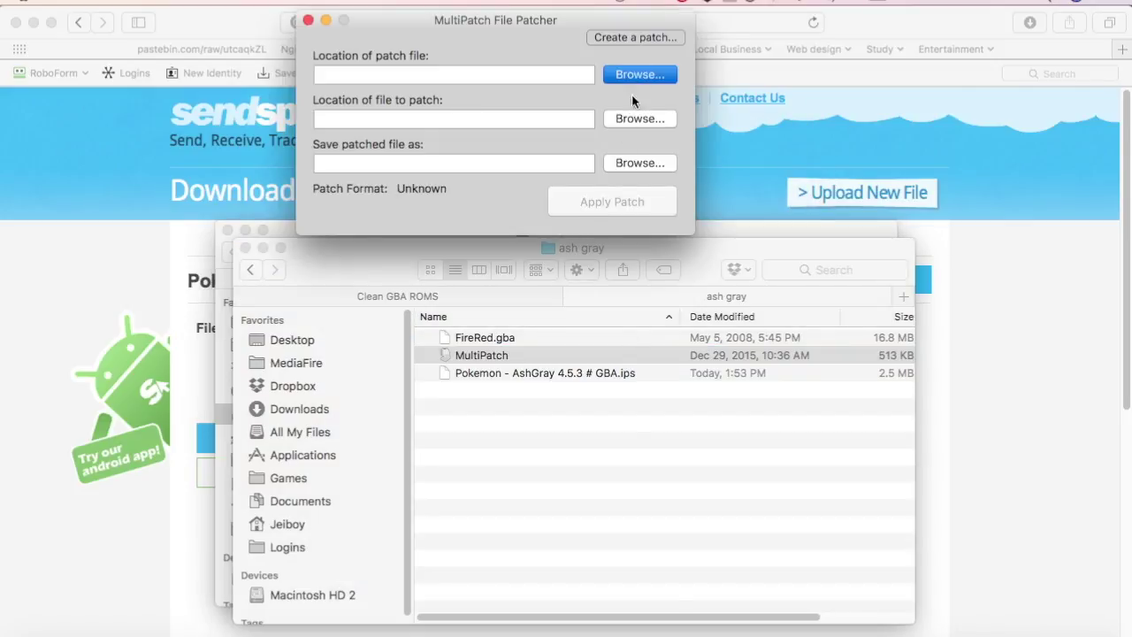
- Load the AshGray .ips from Desktop/ash gray as the patch and FireRed.gba as the file to patch
left_click(620, 162)
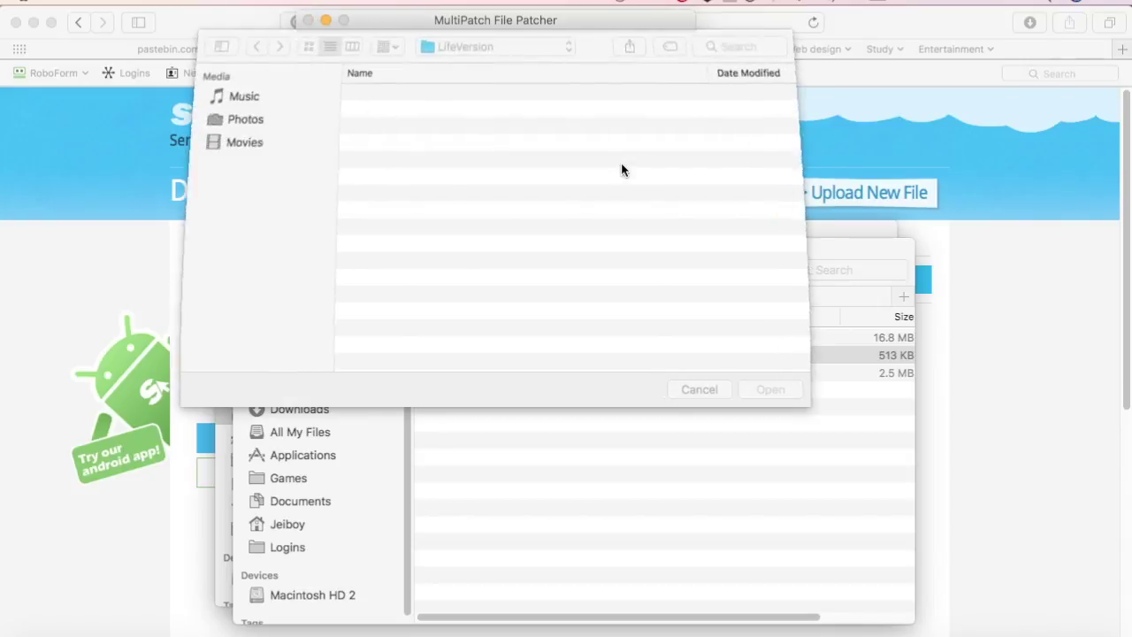
left_click(265, 97)
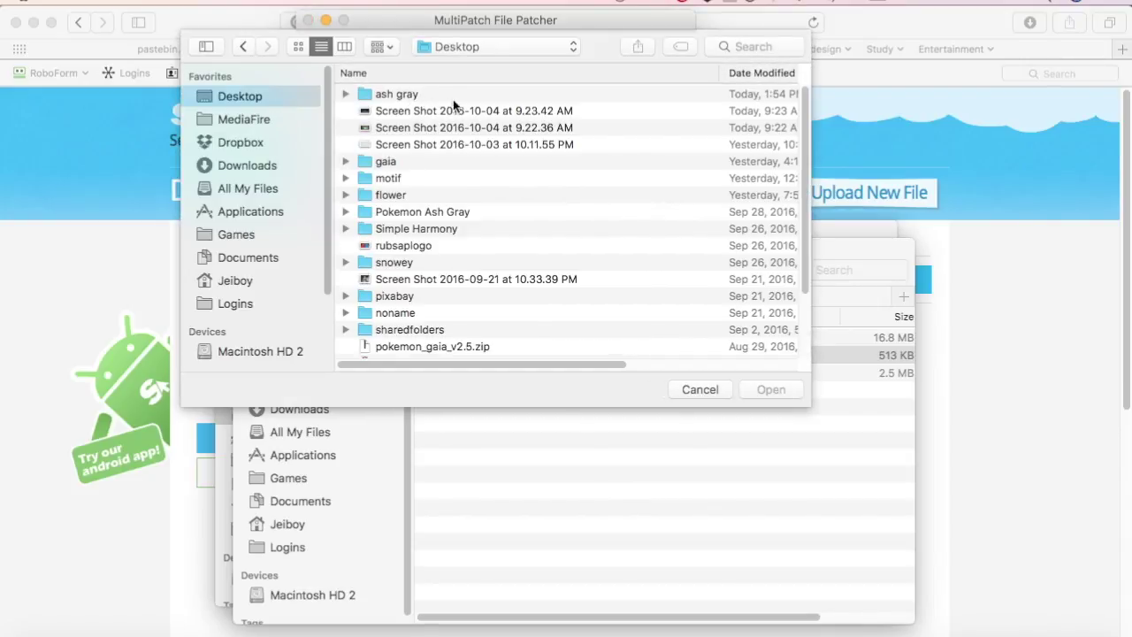
left_click(468, 95)
double_click(468, 95)
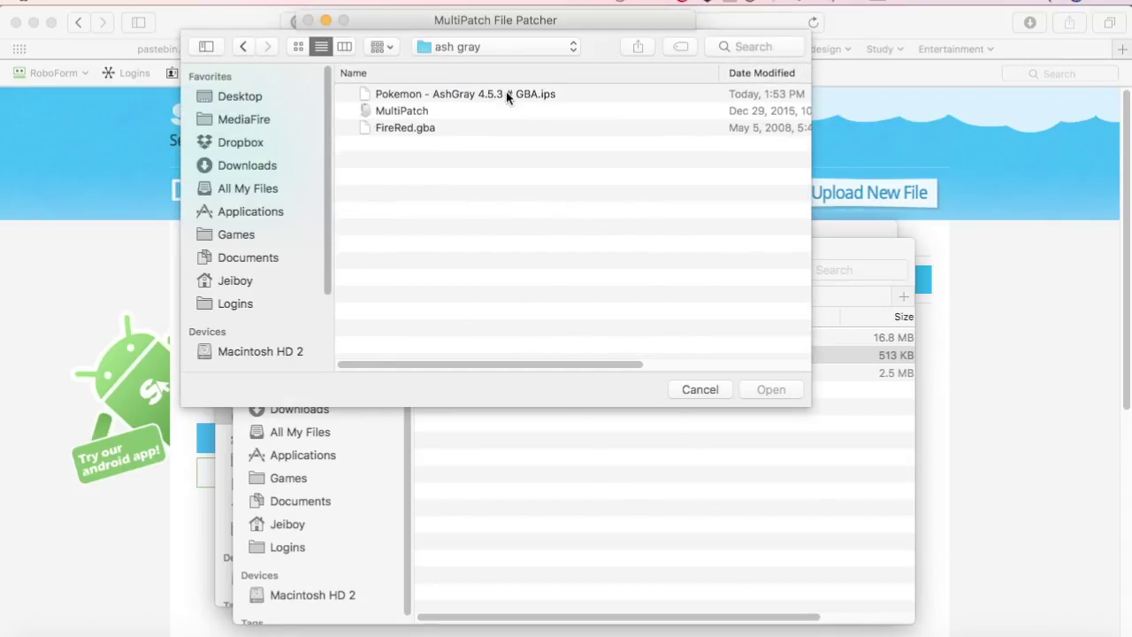
double_click(506, 91)
left_click(632, 119)
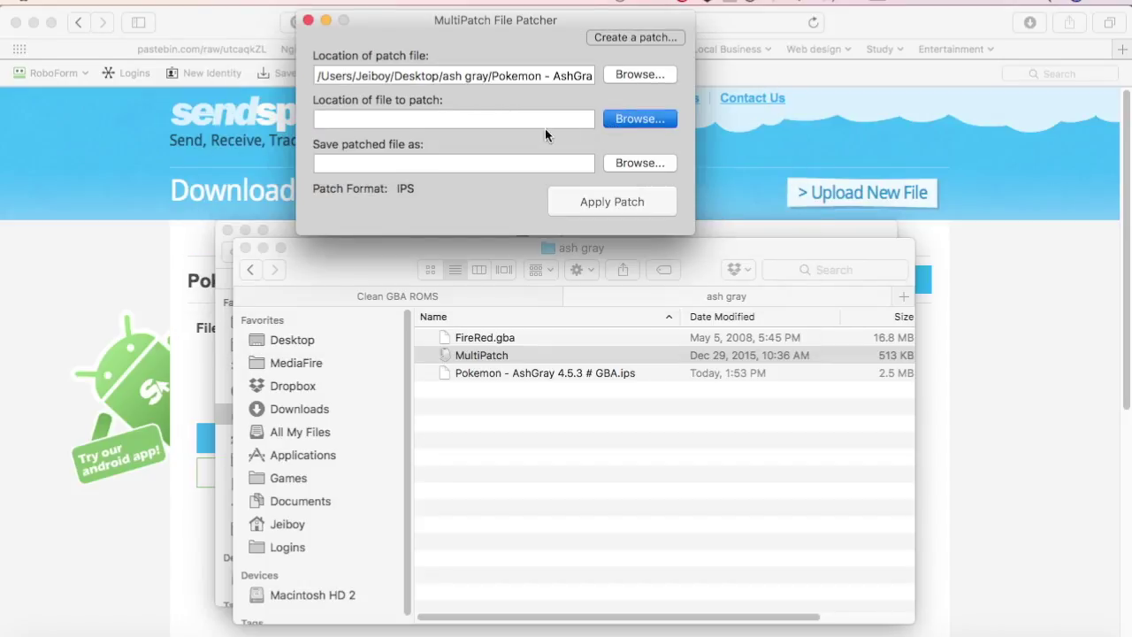
double_click(470, 128)
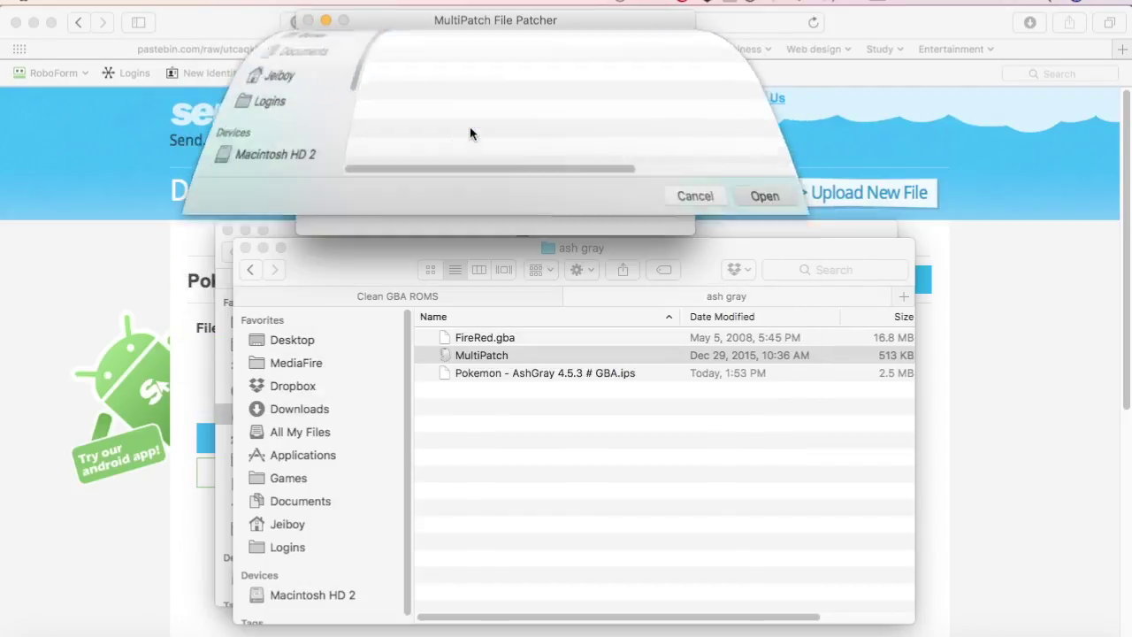
- Set the output to patchedashgray.gba, apply the Ash Gray patch, and dismiss the finished message
left_click(636, 164)
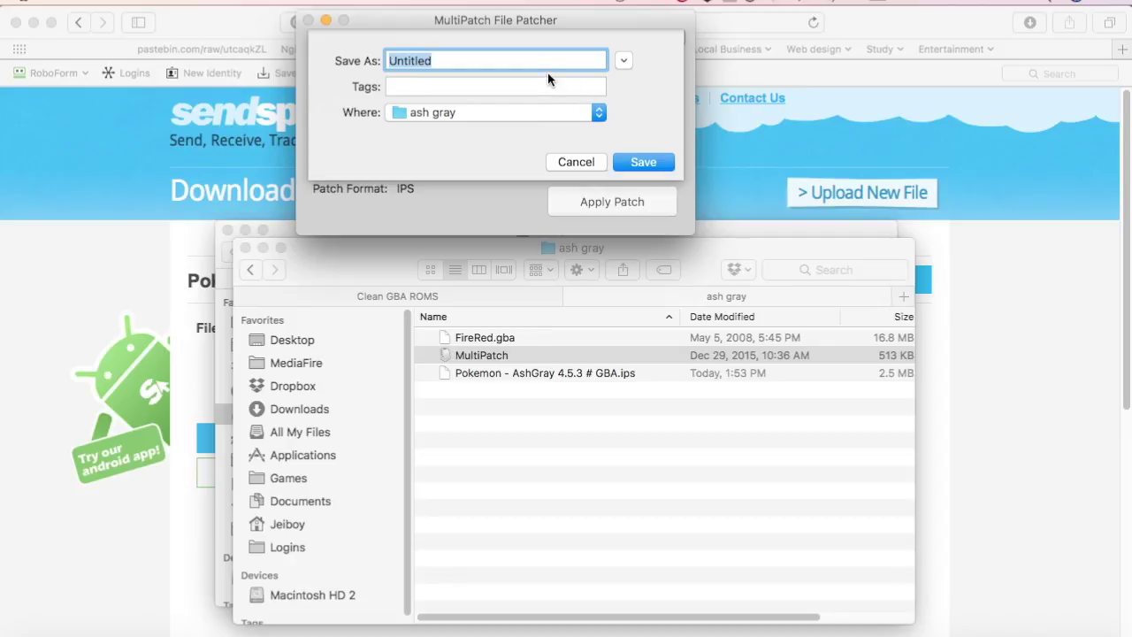
type("patchee")
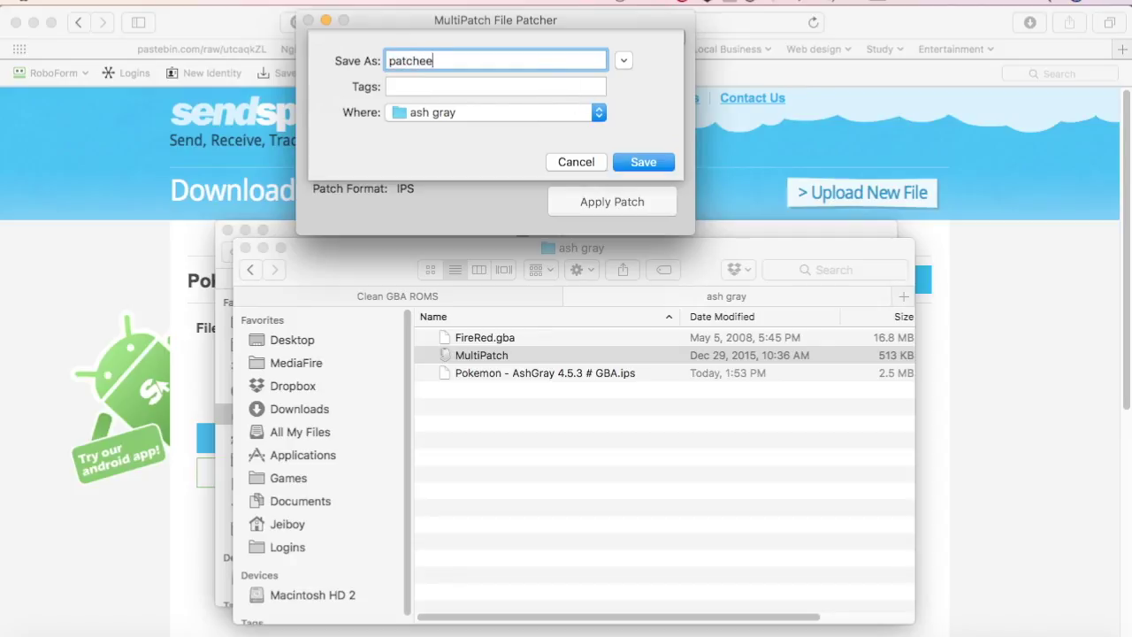
key("BackSpace")
type("dashg")
type("ray")
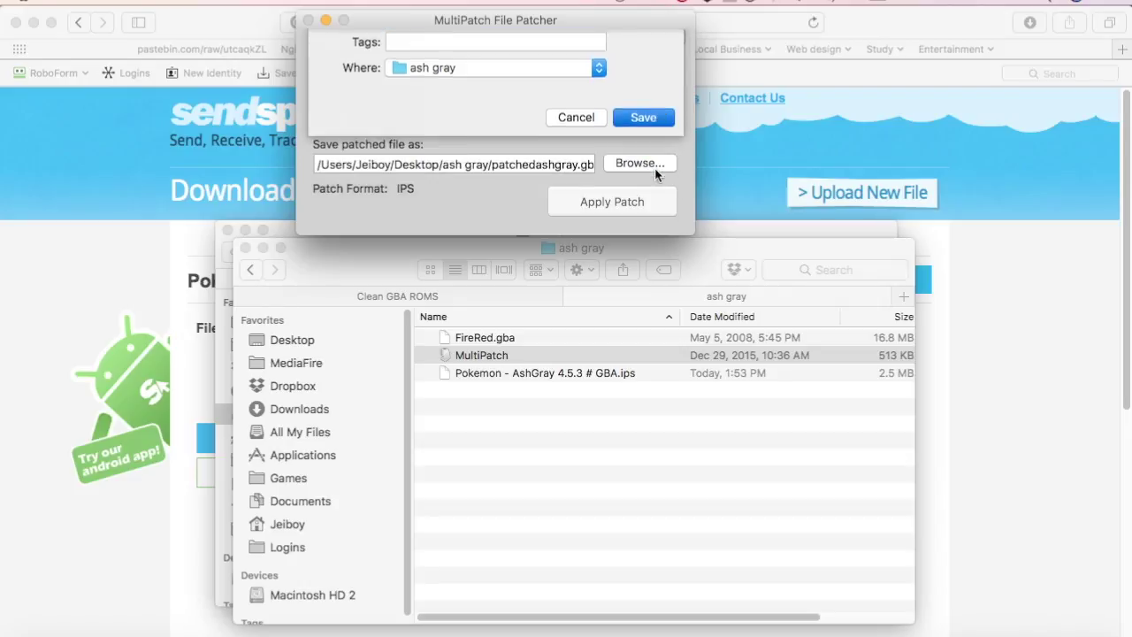
left_click(632, 201)
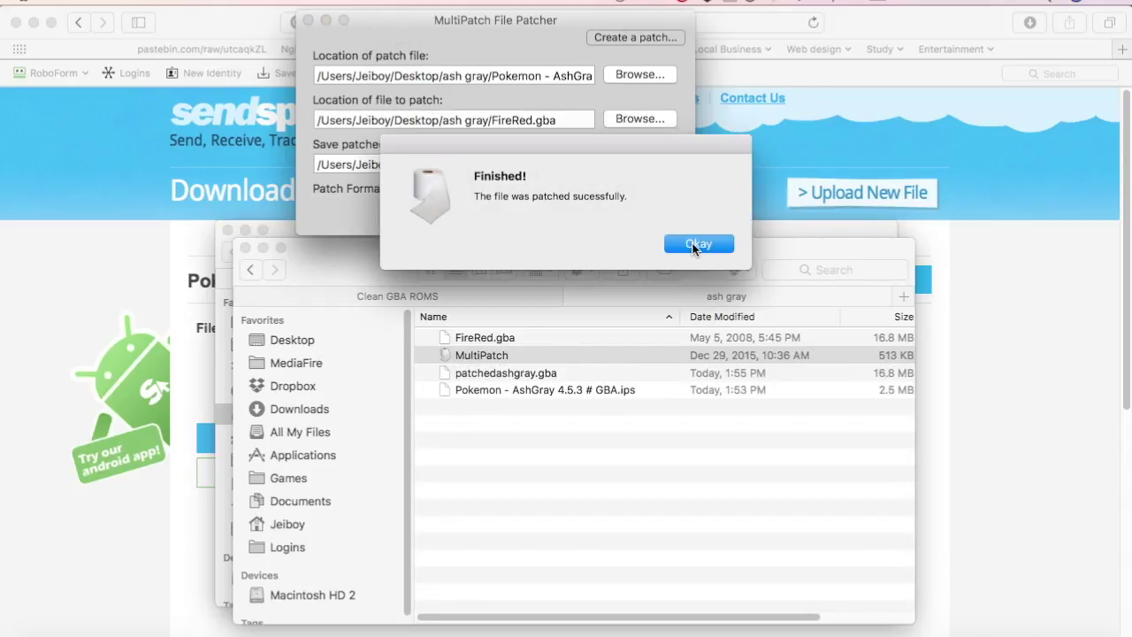
left_click(692, 247)
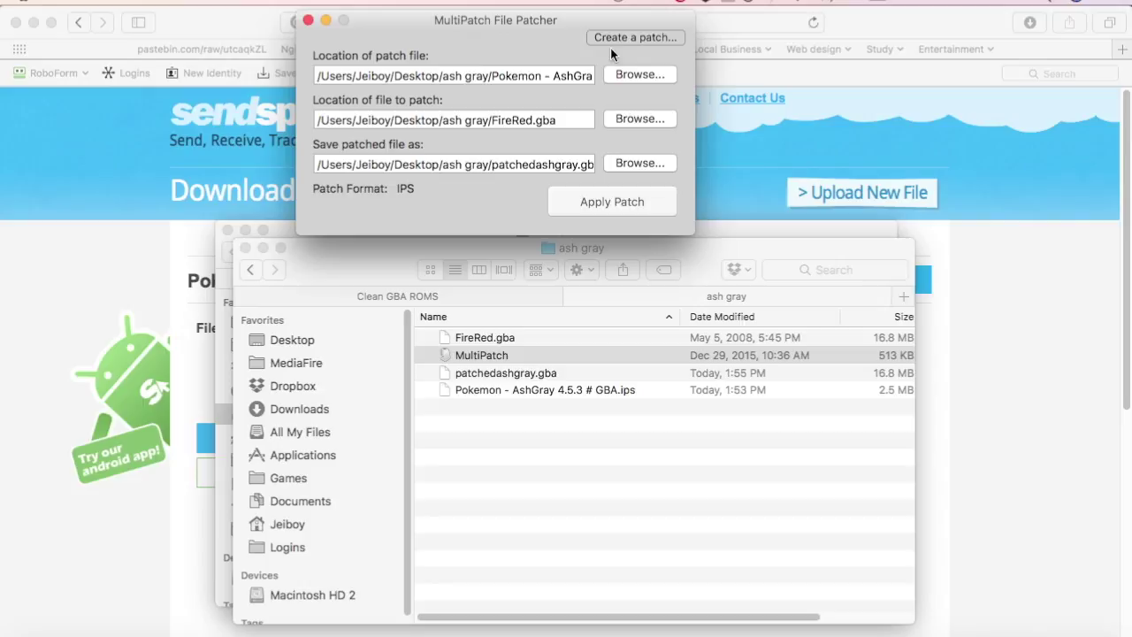
- Close MultiPatch and select patchedashgray.gba in the ash gray folder
left_click(309, 20)
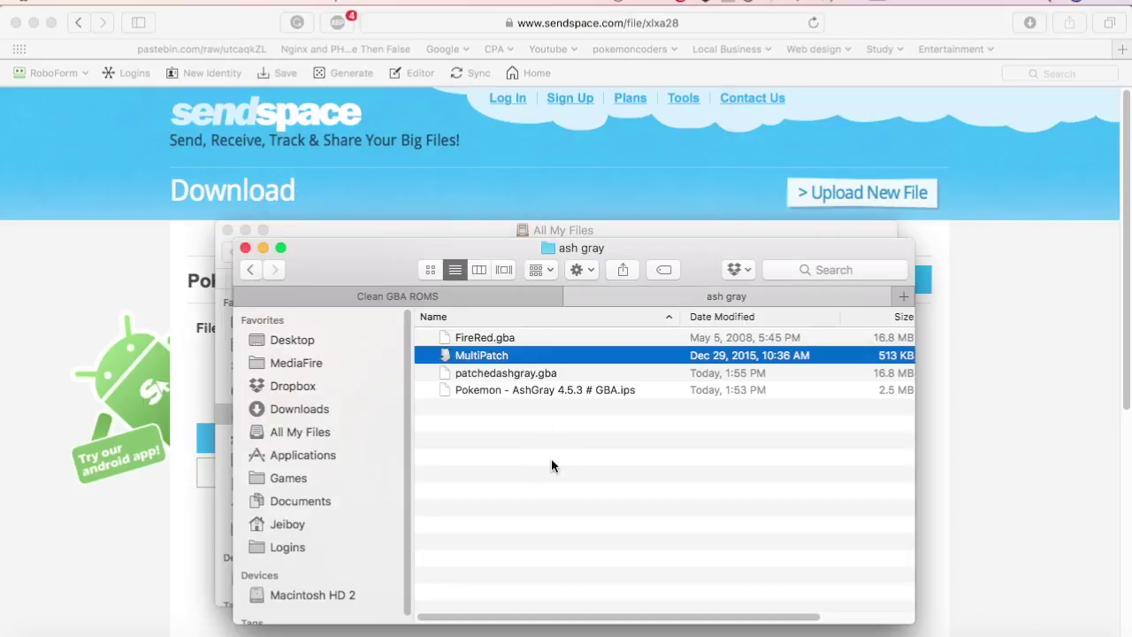
left_click(584, 457)
left_click(573, 373)
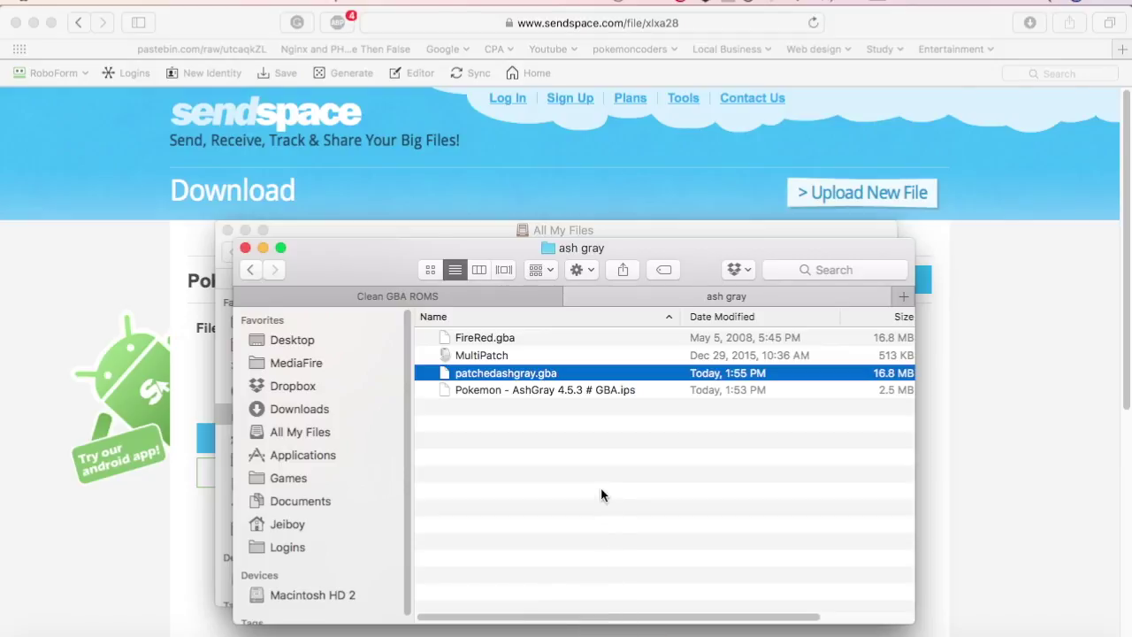
- Import patchedashgray.gba into OpenEmu's Game Boy Advance library and launch it
key("super+o")
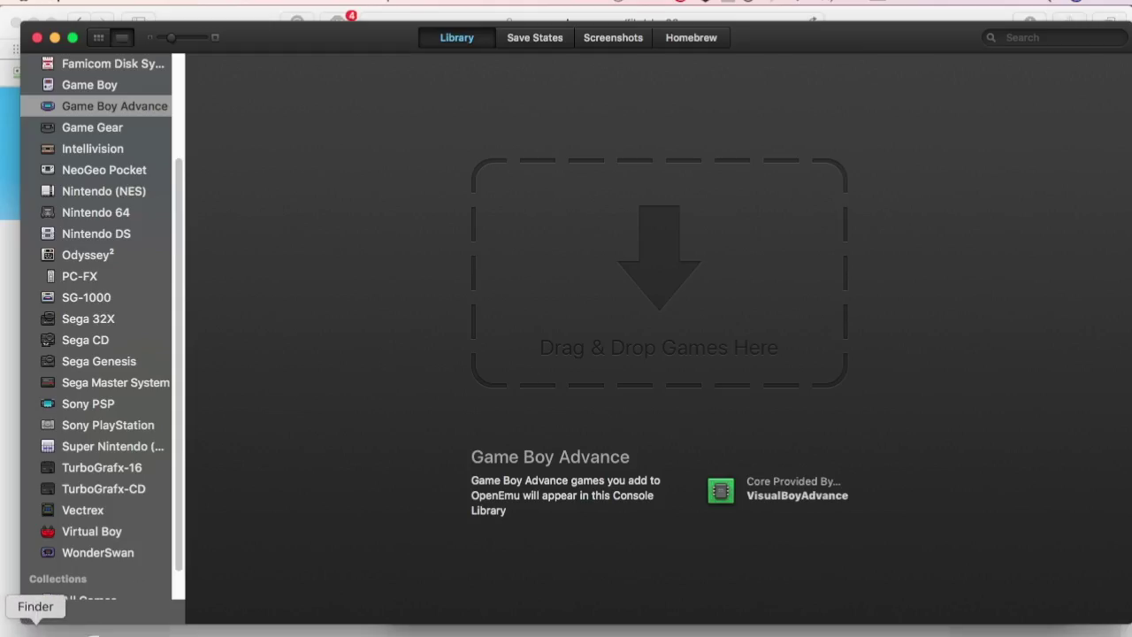
left_click(35, 629)
left_click_drag(670, 381, 593, 199)
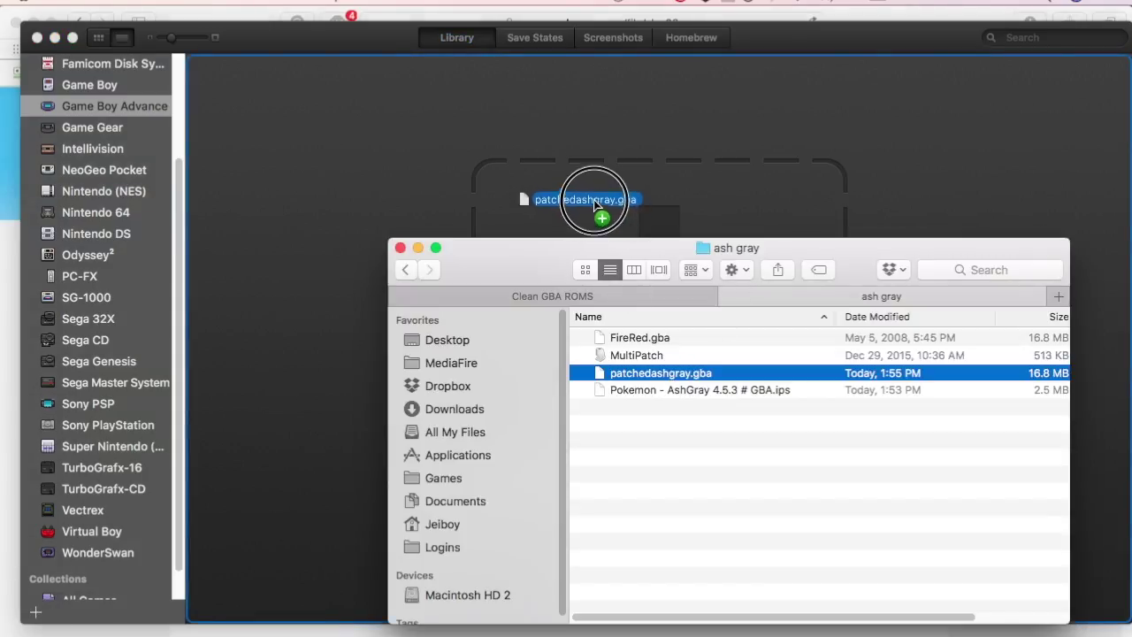
left_click(605, 160)
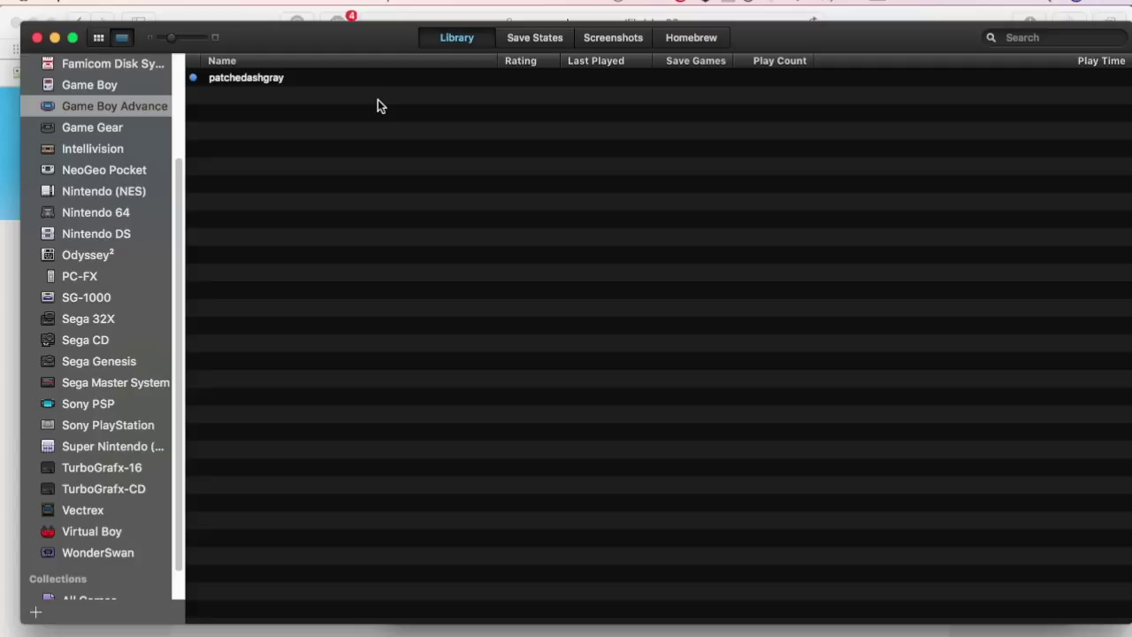
left_click(376, 81)
double_click(377, 81)
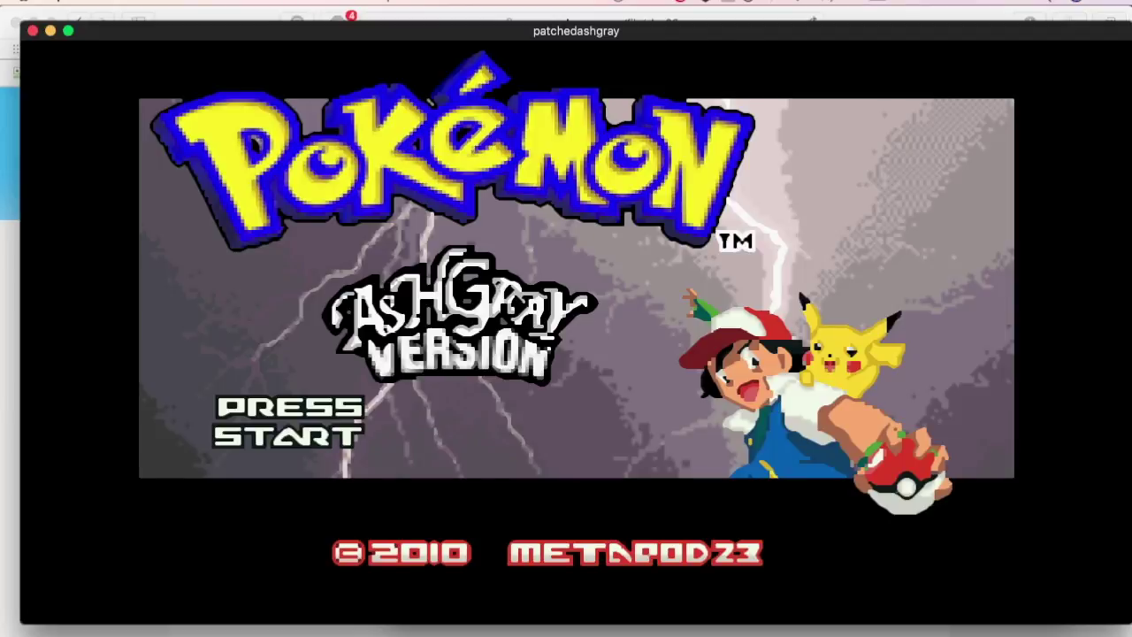
- Start from the Ash Gray title screen and page through the controls tutorial and intro
key("Return")
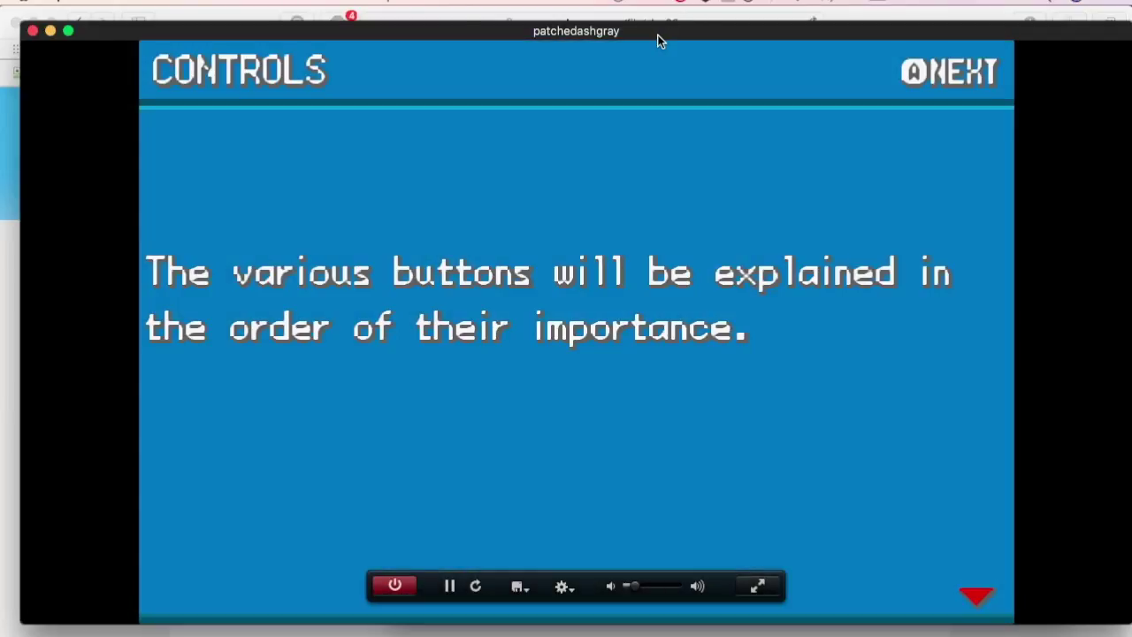
left_click_drag(657, 35, 639, 32)
key("x")
key("x")
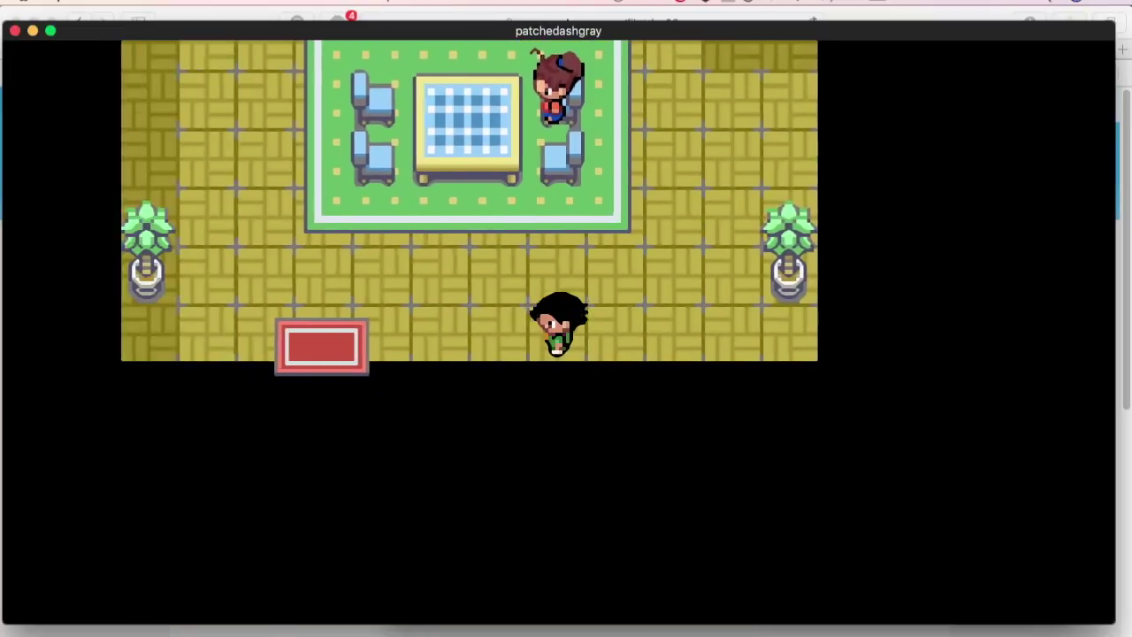
key("Left")
- Walk out the house door, through Pallet Town, and up the stairs onto the northern sandy path
key("Right")
key("Right")
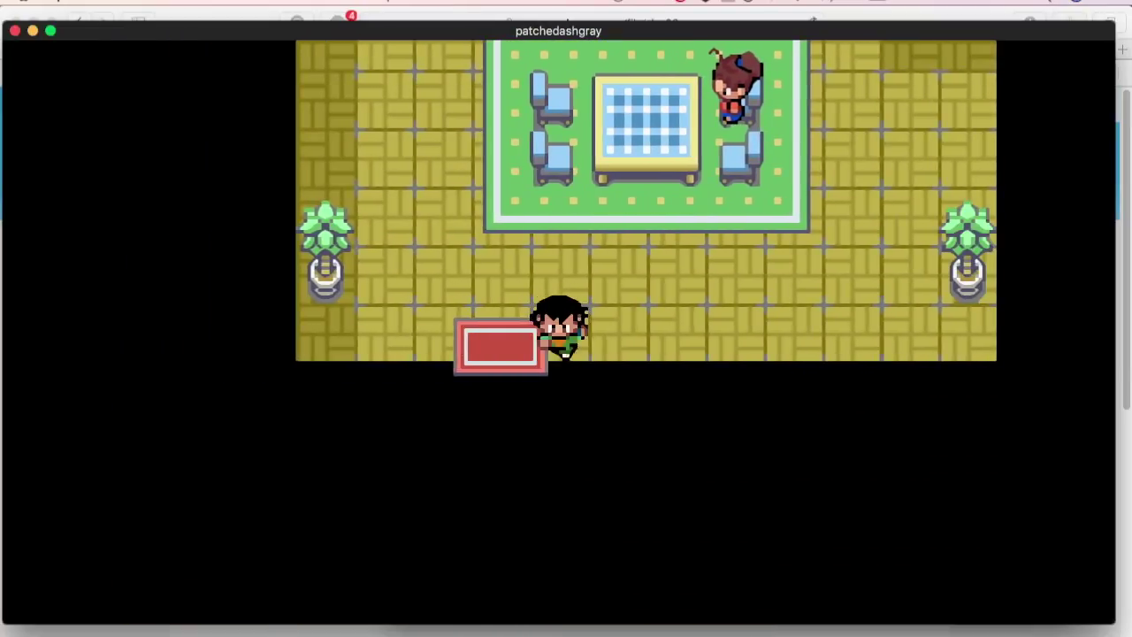
key("Down")
key("Down")
key("Down")
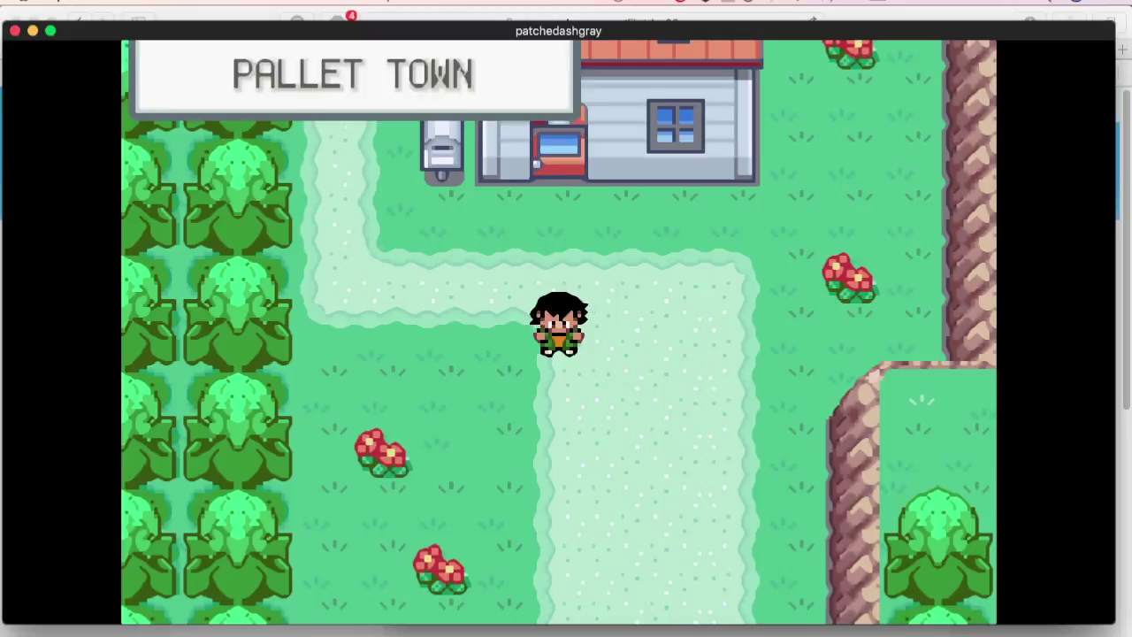
key("Left")
key("Right")
key("Right")
key("Right")
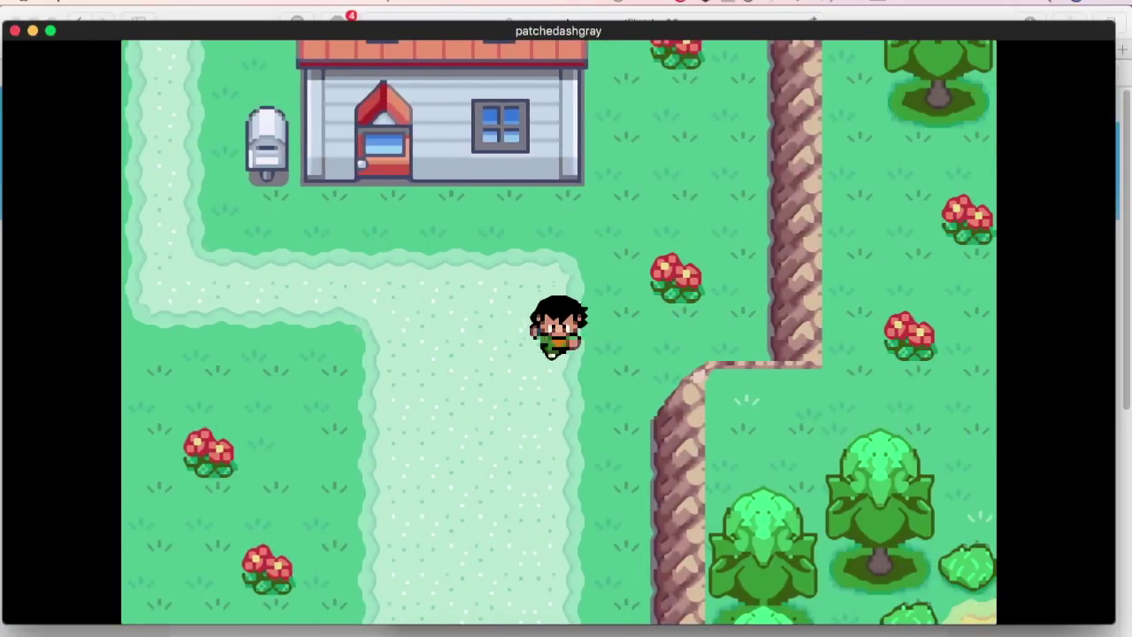
key("Down")
key("Down")
key("Down")
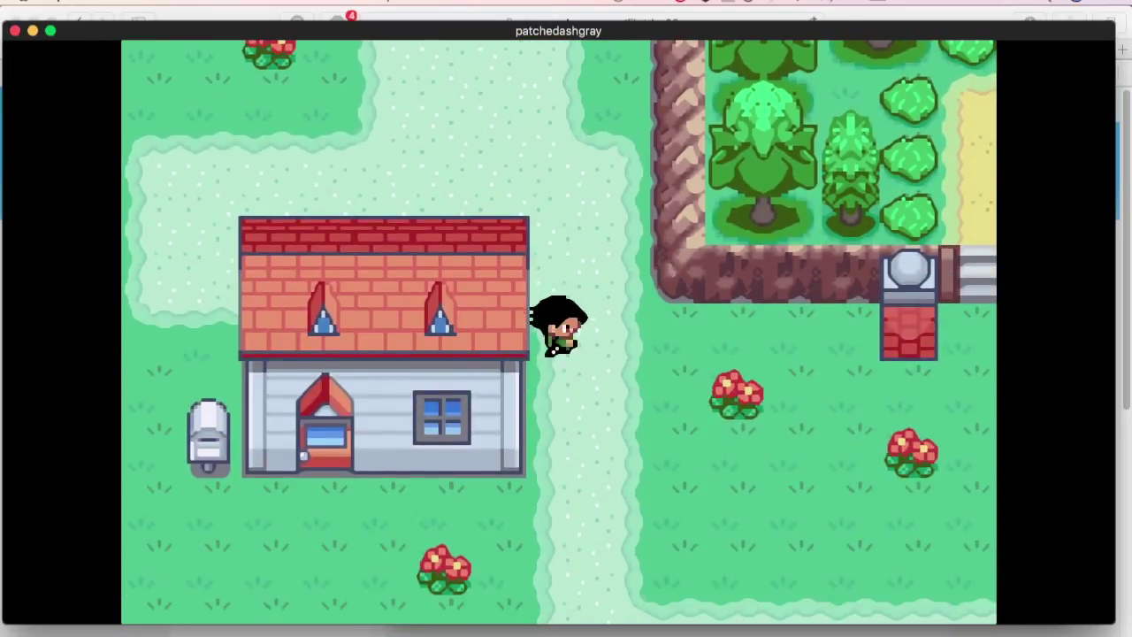
key("Right")
key("Right")
key("Right")
key("Down")
key("Down")
key("Down")
key("Right")
key("Right")
key("Right")
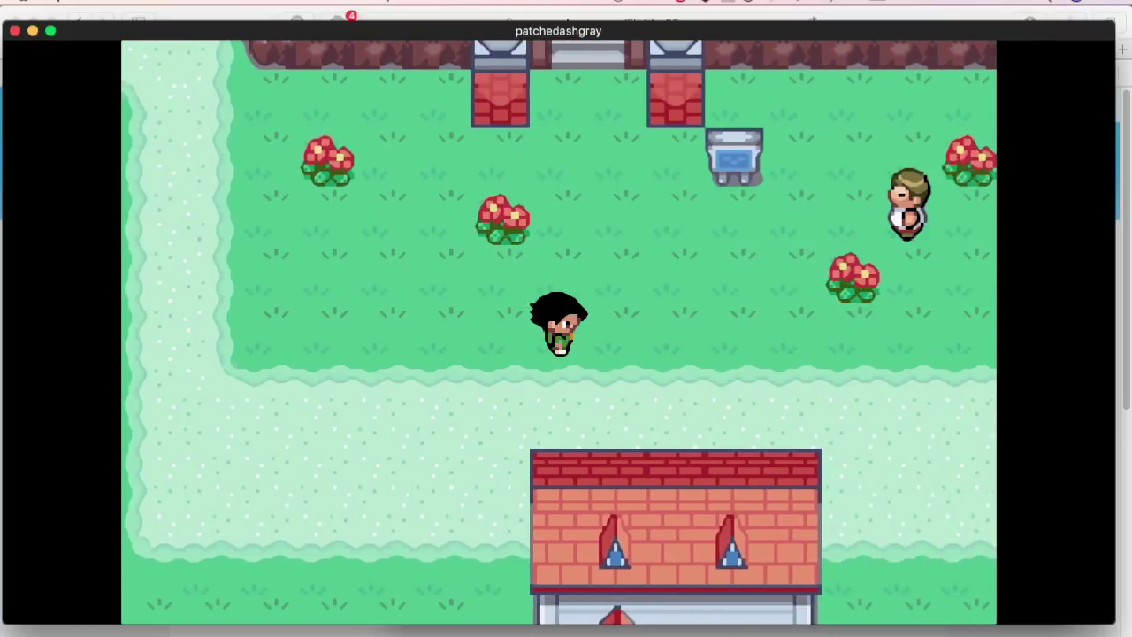
key("Up")
key("Up")
key("Up")
key("Right")
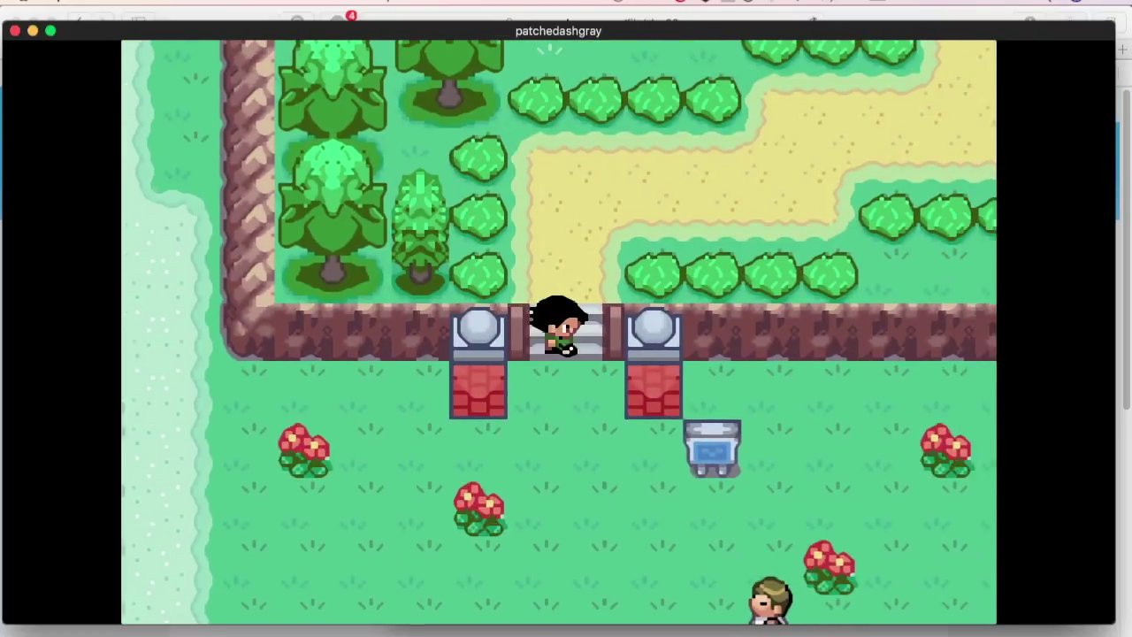
key("Up")
key("Up")
key("Up")
key("Right")
key("Right")
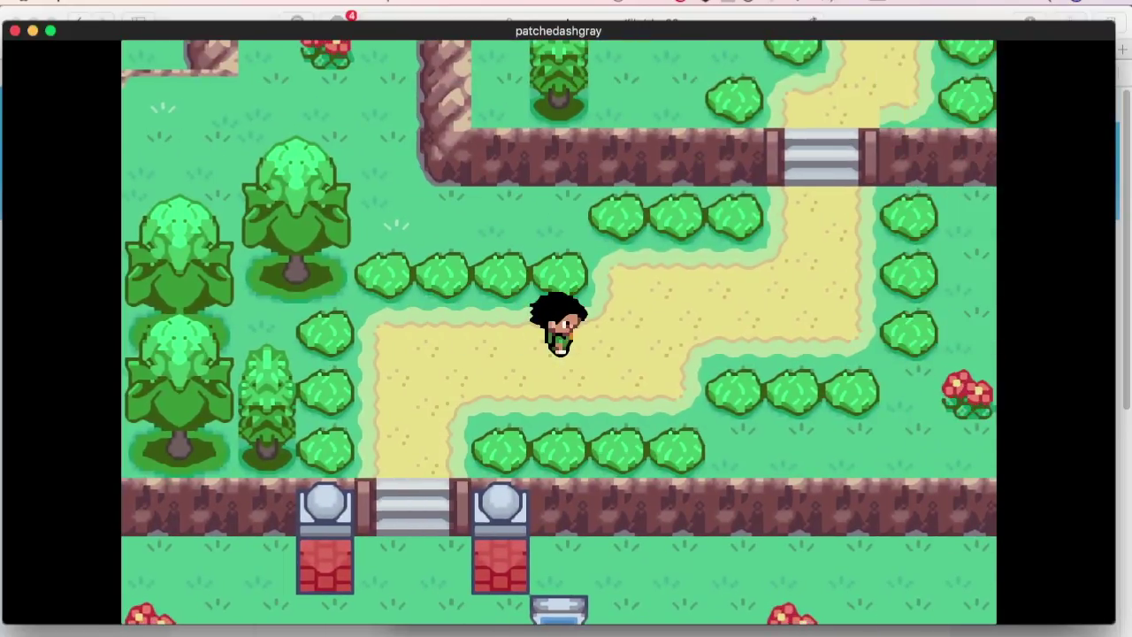